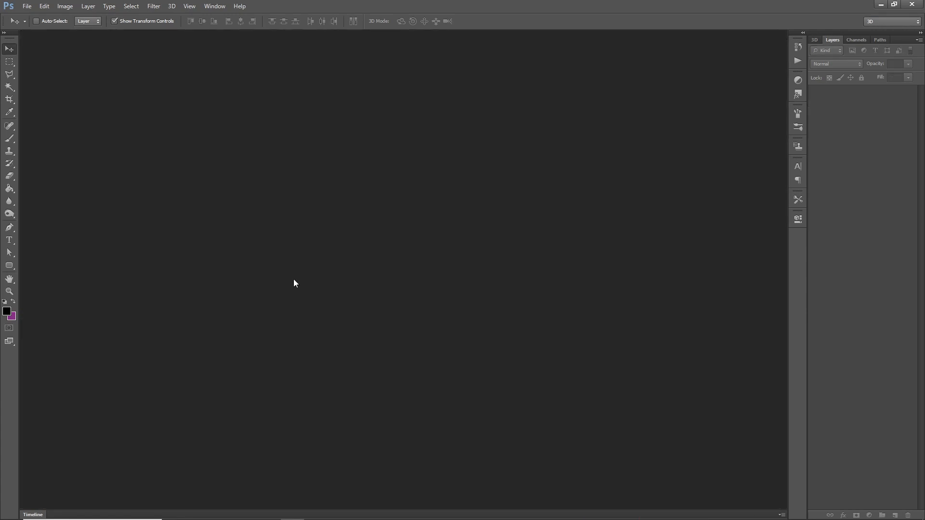
# Step: Create a new 1920 x 1080 pixel RGB document at 72 pixels/inch with transparent background contents
pyautogui.click(27, 6)
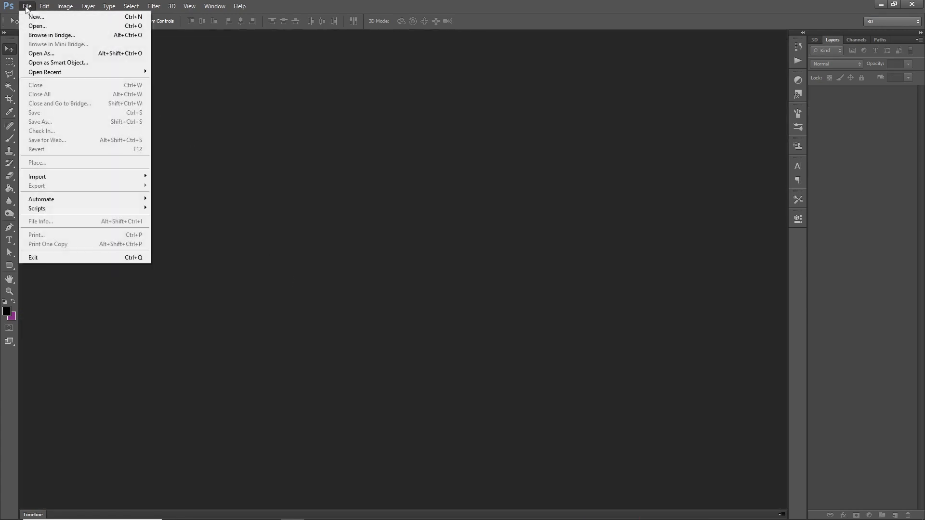
pyautogui.click(33, 18)
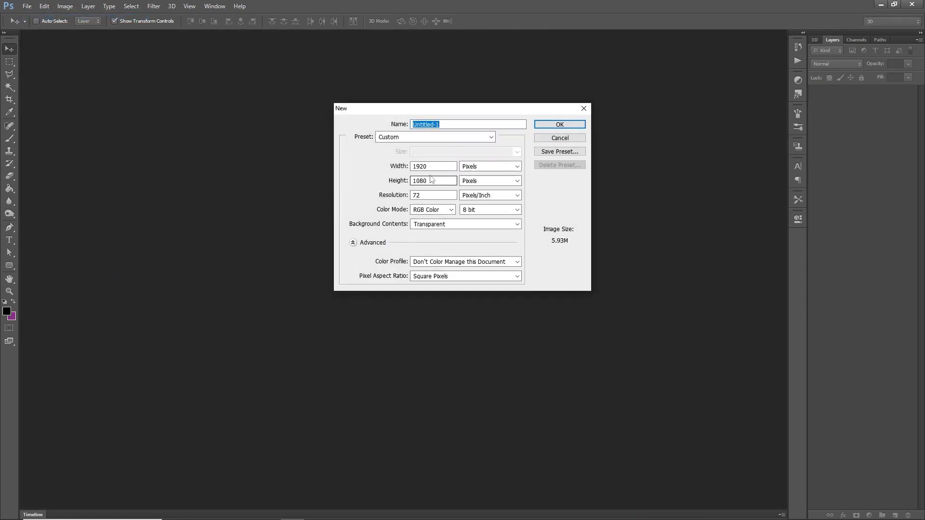
pyautogui.click(555, 126)
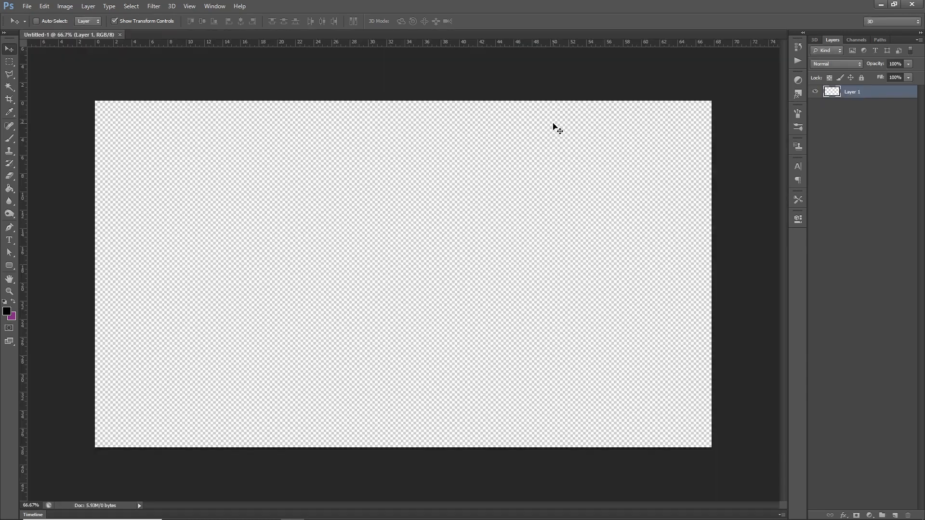
# Step: Set up the Type tool with a 220 pt font size and the near-white text colour fffefe
pyautogui.click(11, 240)
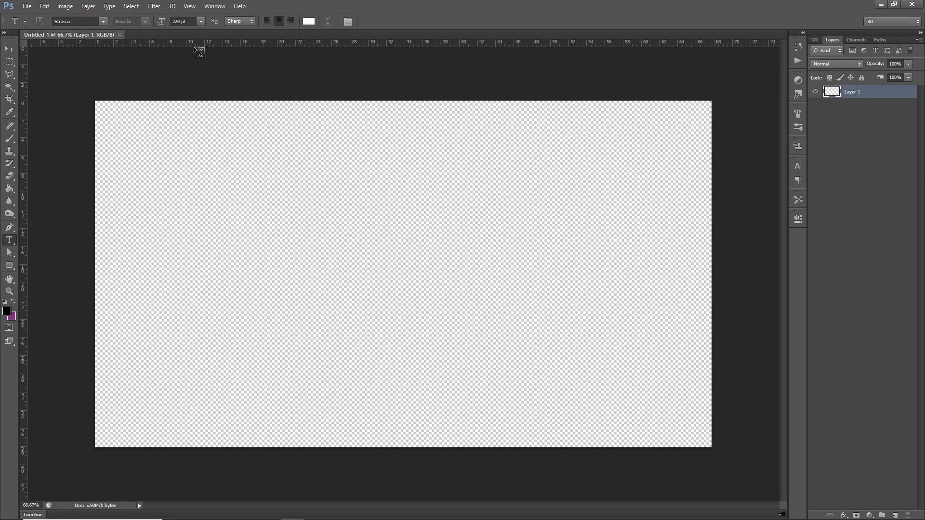
pyautogui.doubleClick(179, 22)
pyautogui.write('220')
pyautogui.press('Return')
pyautogui.click(309, 22)
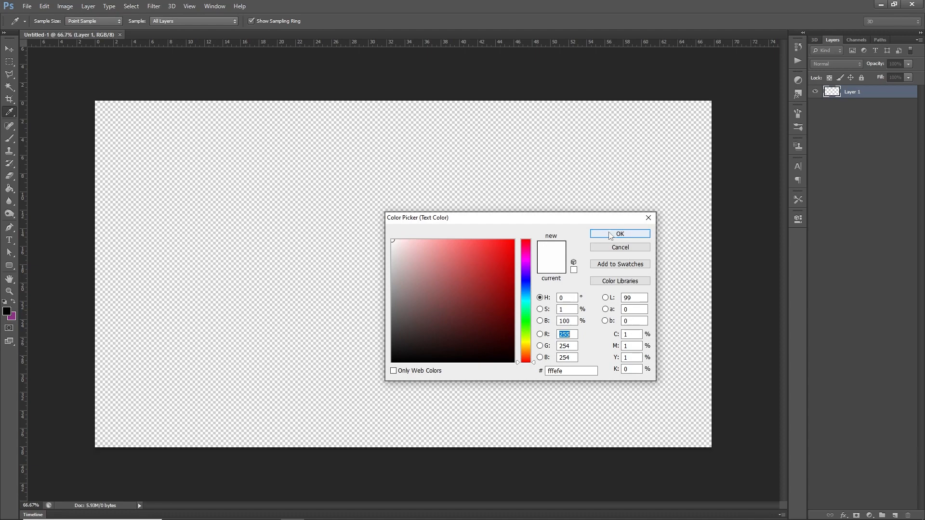
pyautogui.click(608, 232)
# Step: Add the text "cybattle" and move it to the horizontal centre of the canvas, in the upper half
pyautogui.click(227, 249)
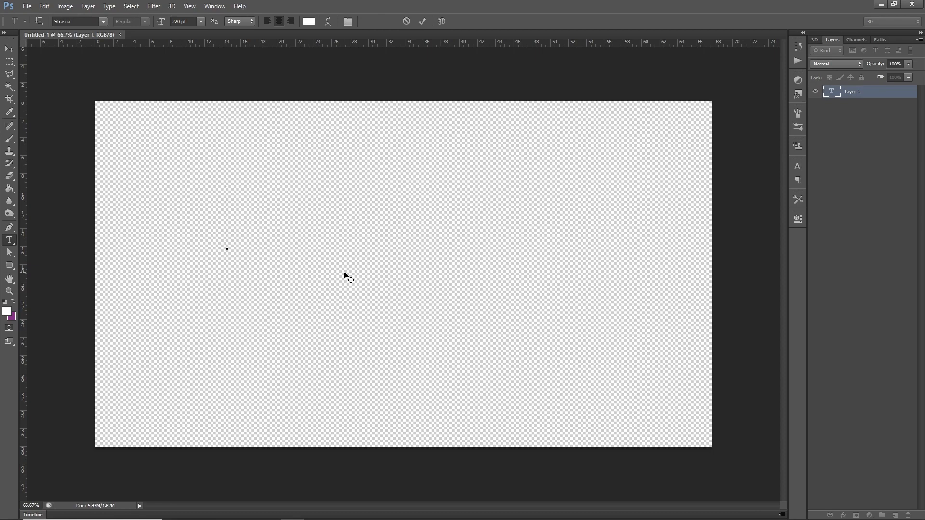
pyautogui.write('CY')
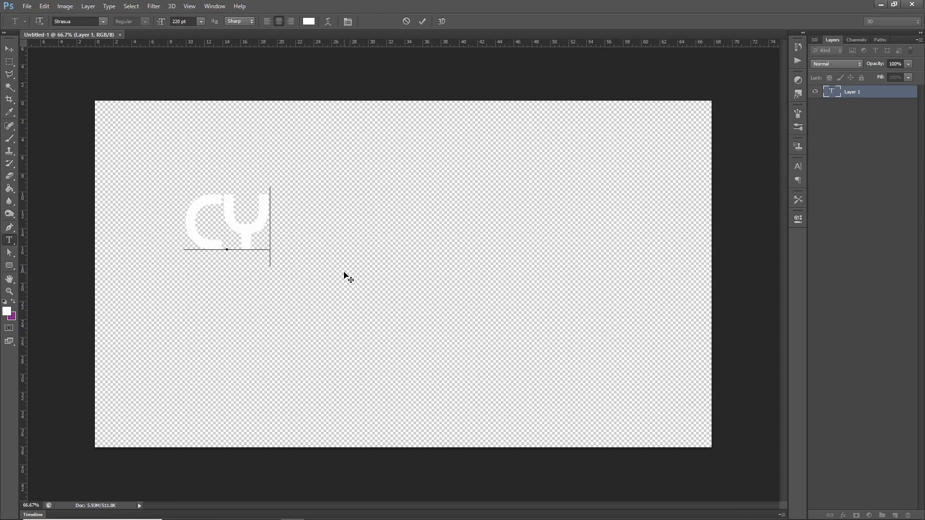
pyautogui.write('BATTLE')
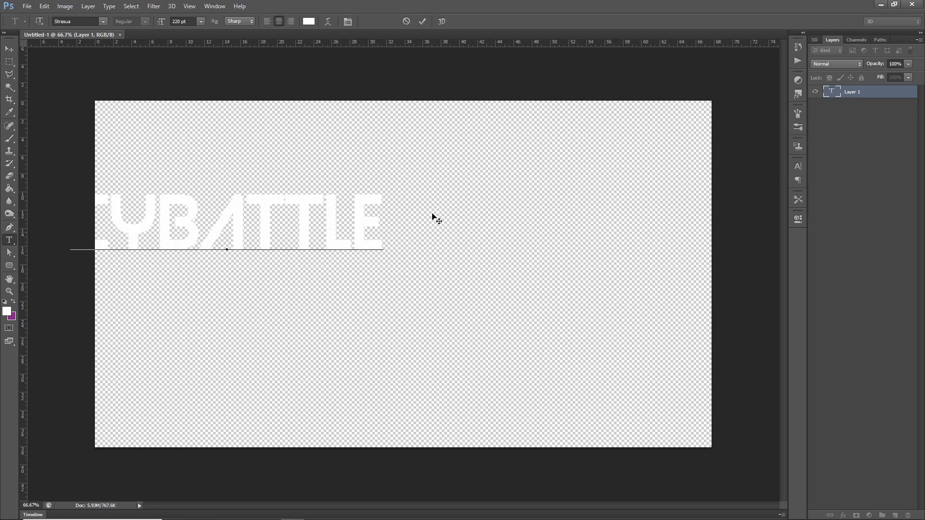
pyautogui.click(423, 21)
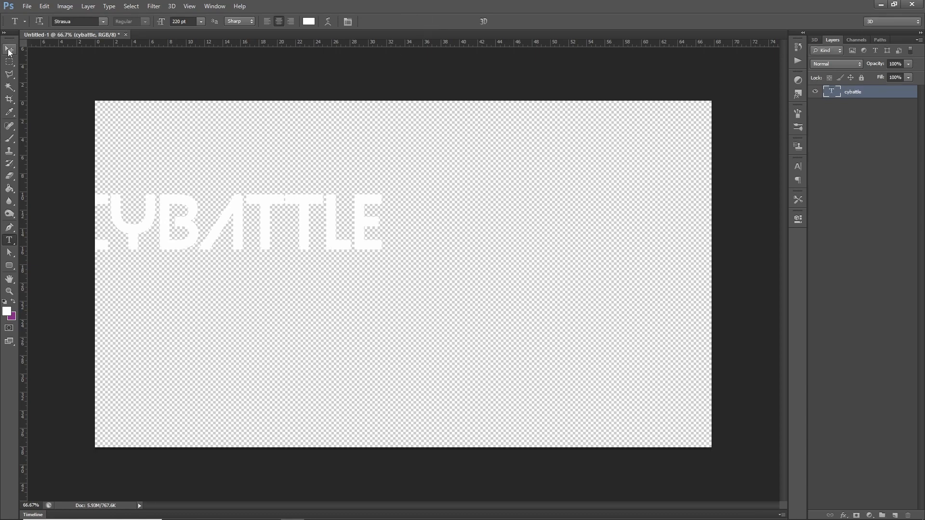
pyautogui.click(9, 48)
pyautogui.moveTo(264, 207); pyautogui.dragTo(439, 200)
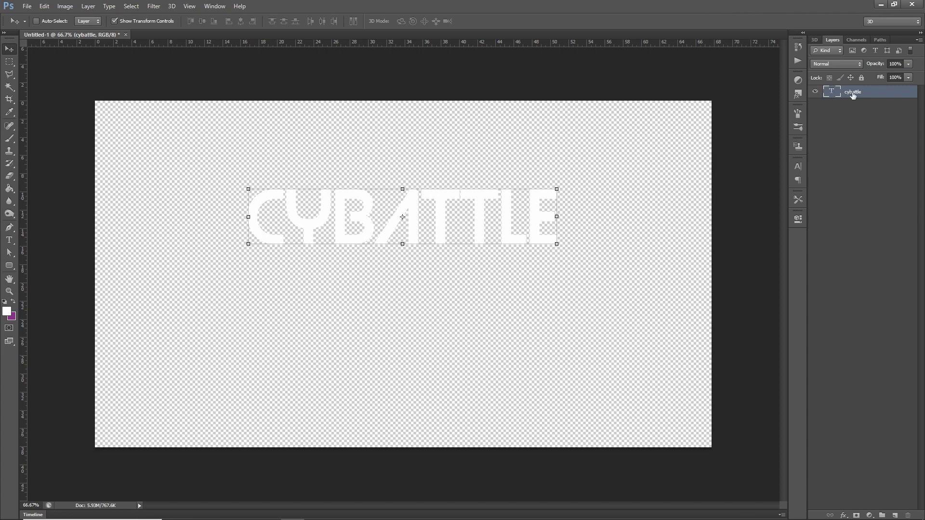
# Step: Duplicate the cybattle text layer and hide the original
pyautogui.moveTo(852, 95); pyautogui.dragTo(895, 516)
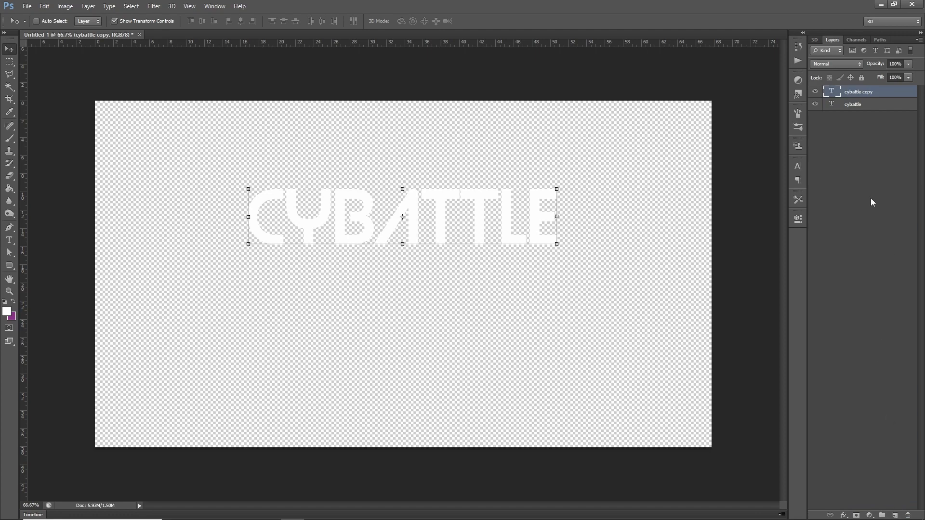
pyautogui.click(815, 105)
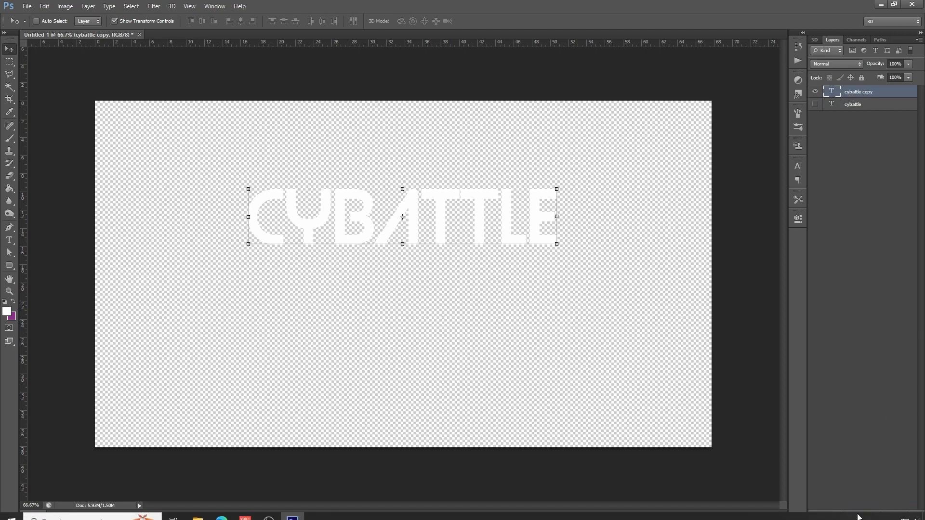
# Step: Apply Bevel & Emboss, Stroke and a black-to-white linear Gradient Overlay to the cybattle copy layer, and rasterize its layer style
pyautogui.click(843, 515)
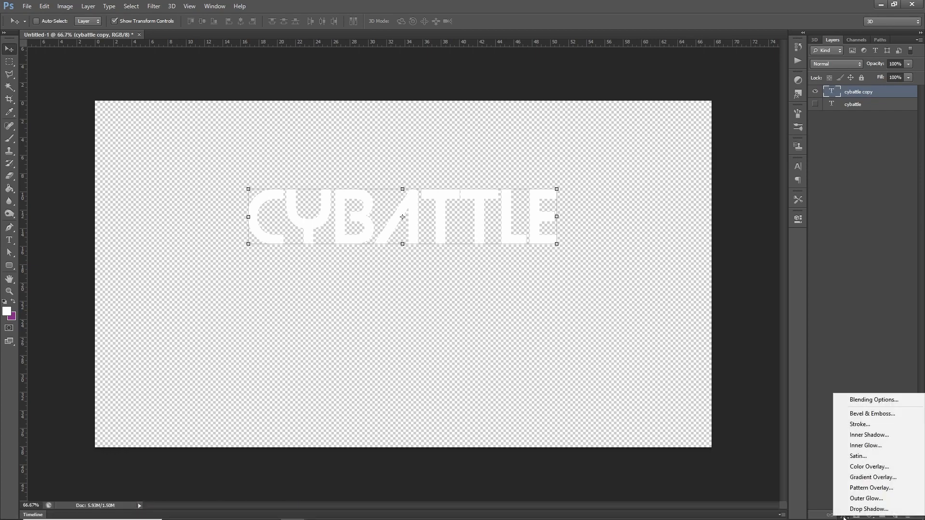
pyautogui.click(870, 419)
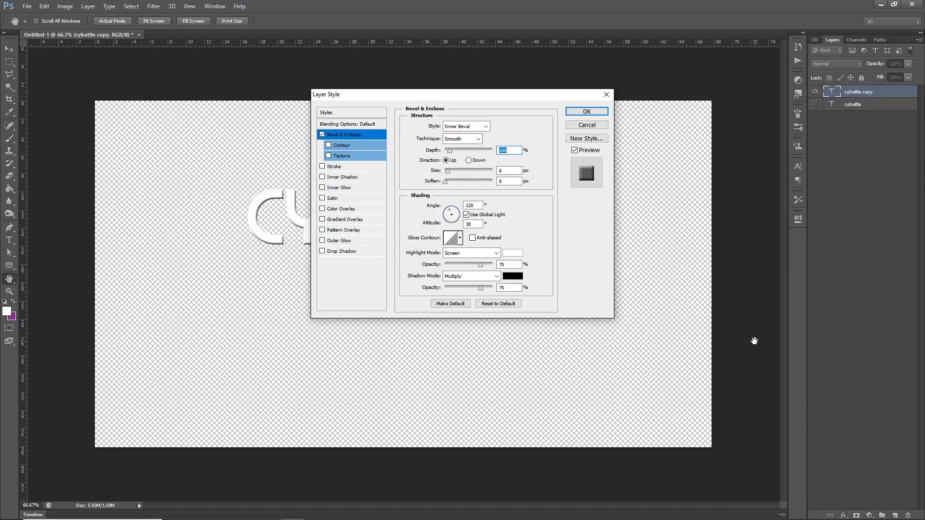
pyautogui.moveTo(517, 99); pyautogui.dragTo(821, 212)
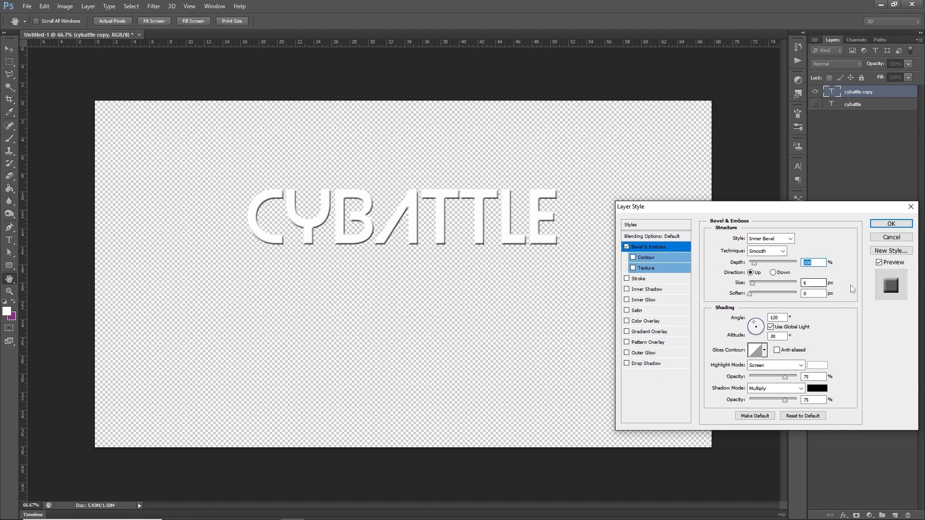
pyautogui.click(627, 279)
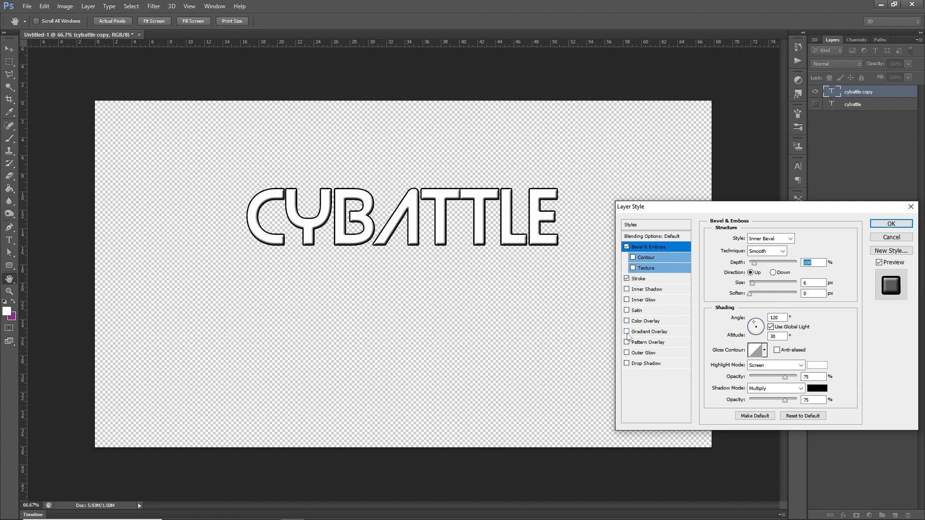
pyautogui.click(626, 331)
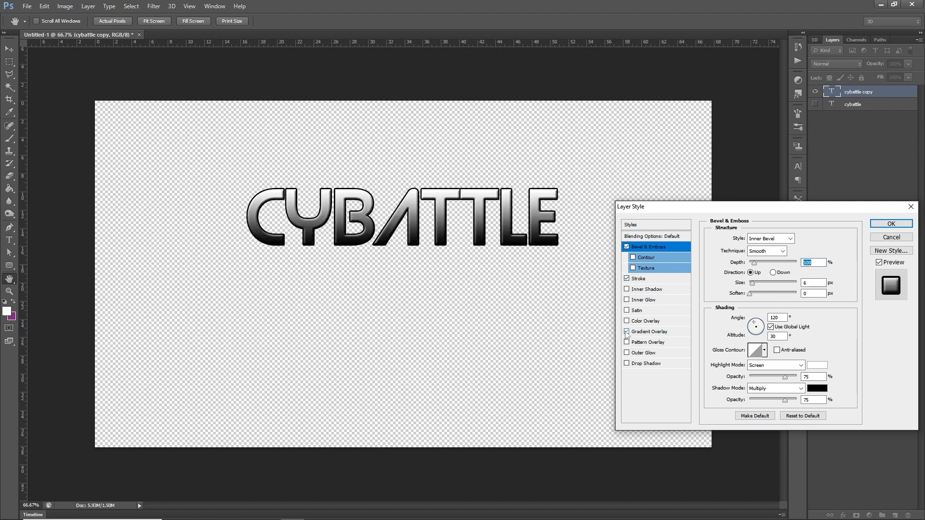
pyautogui.click(654, 333)
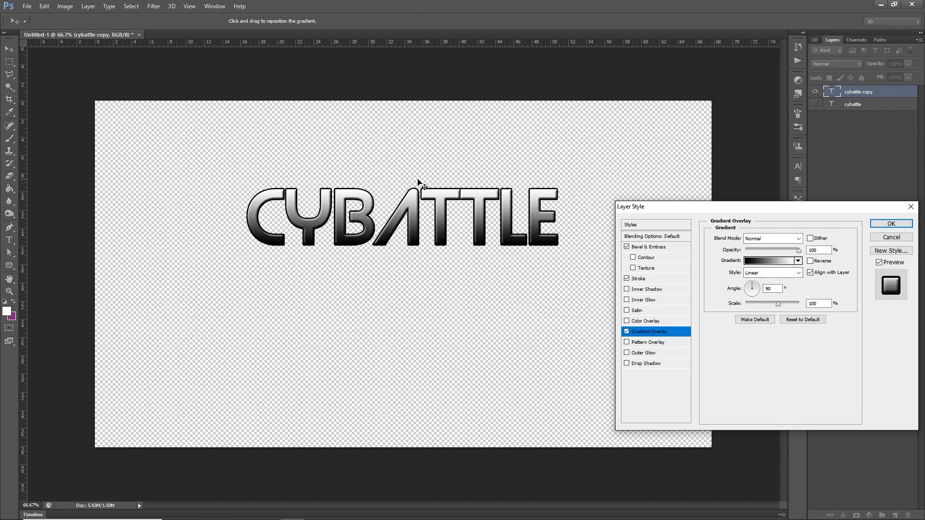
pyautogui.click(891, 224)
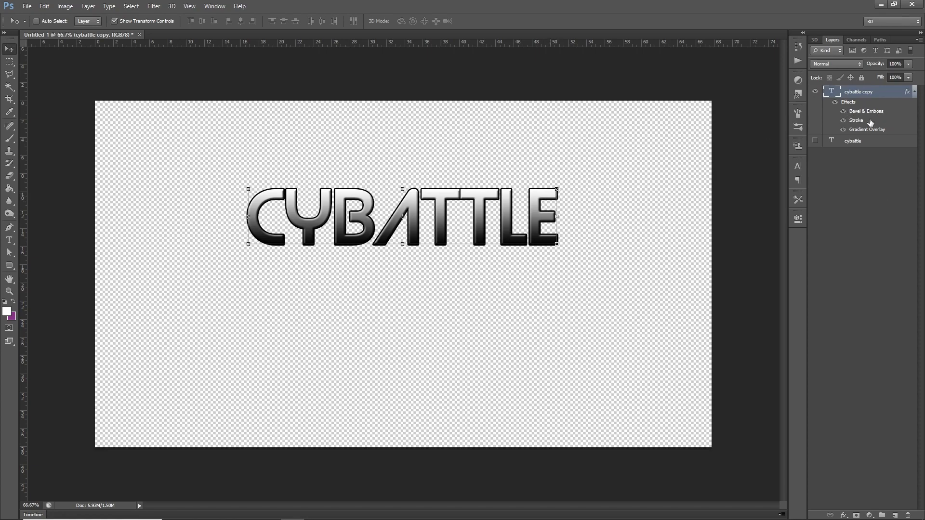
pyautogui.rightClick(862, 97)
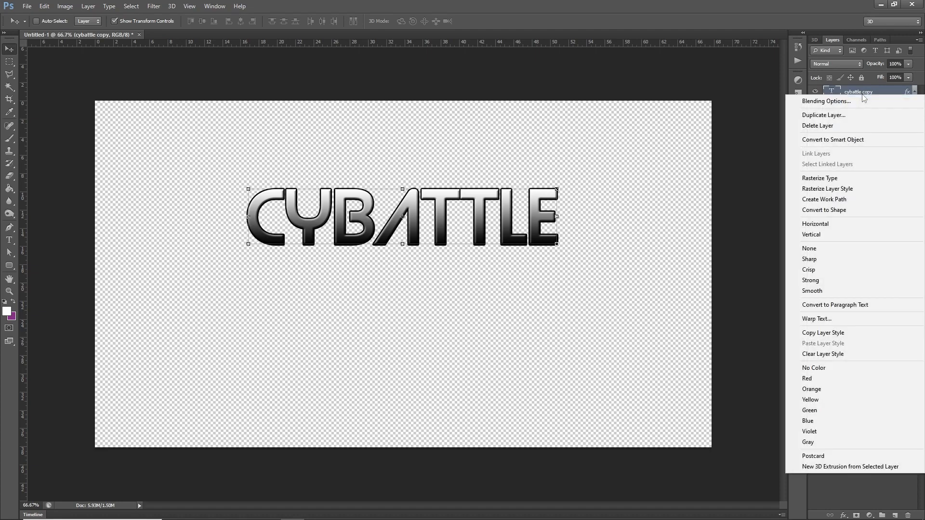
pyautogui.click(848, 192)
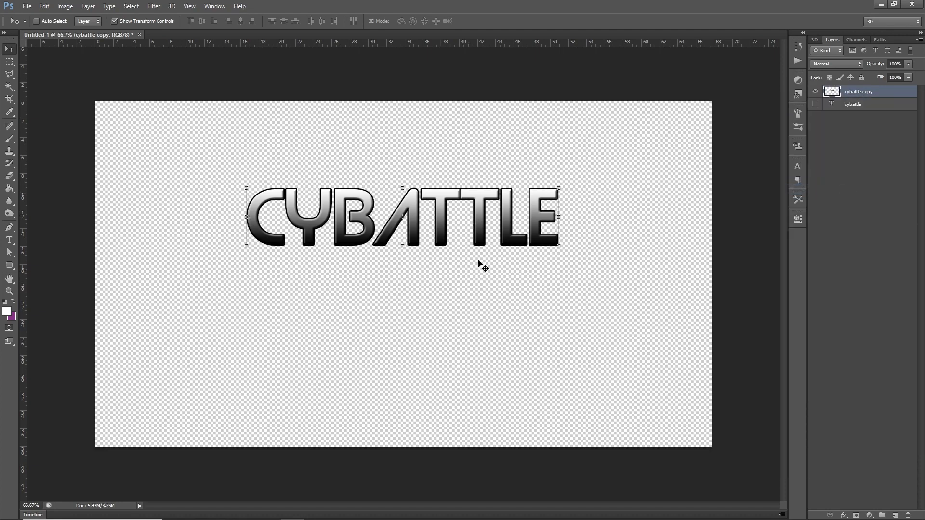
# Step: Add a 12 px outside stroke in dark red a90404 to the cybattle copy layer and rasterize its layer style
pyautogui.click(844, 515)
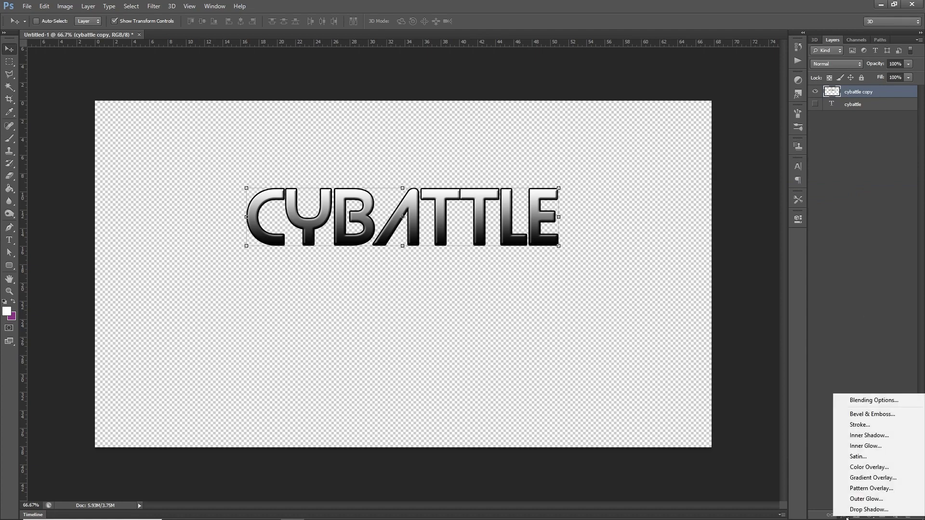
pyautogui.click(859, 425)
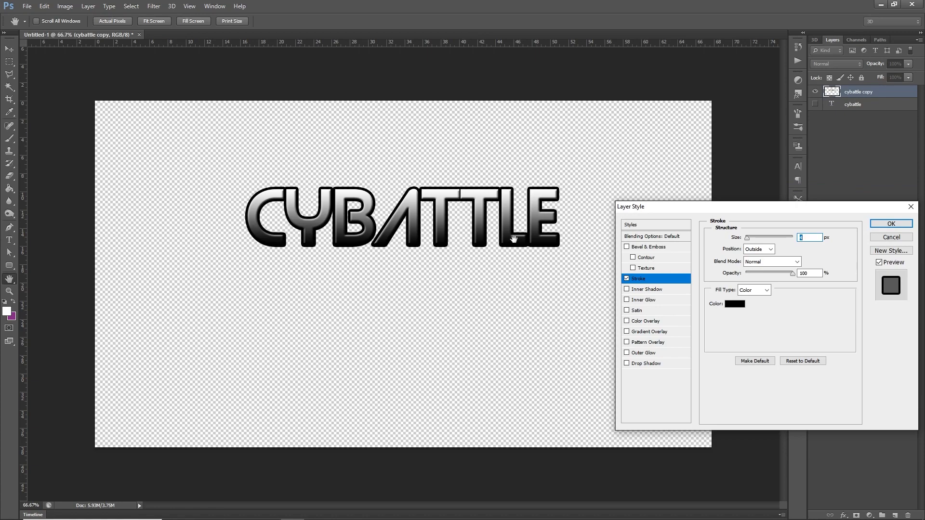
pyautogui.click(734, 304)
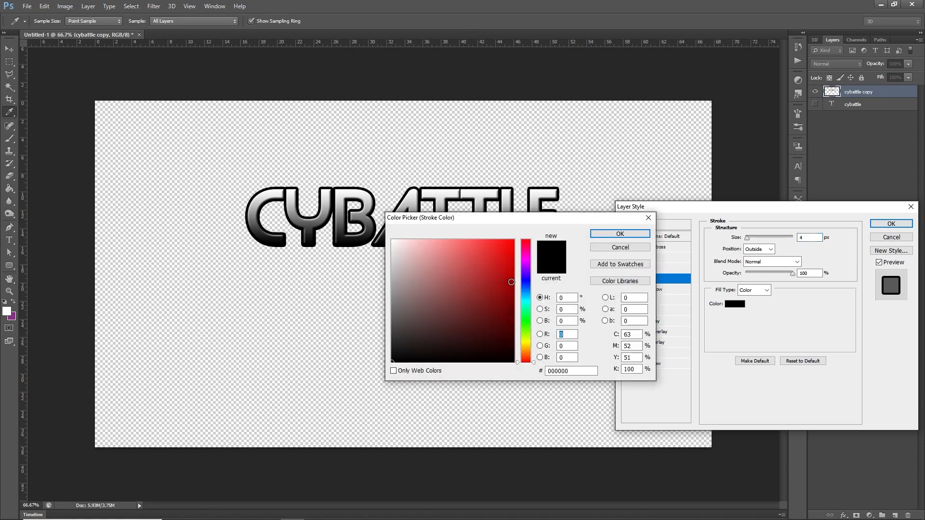
pyautogui.click(511, 281)
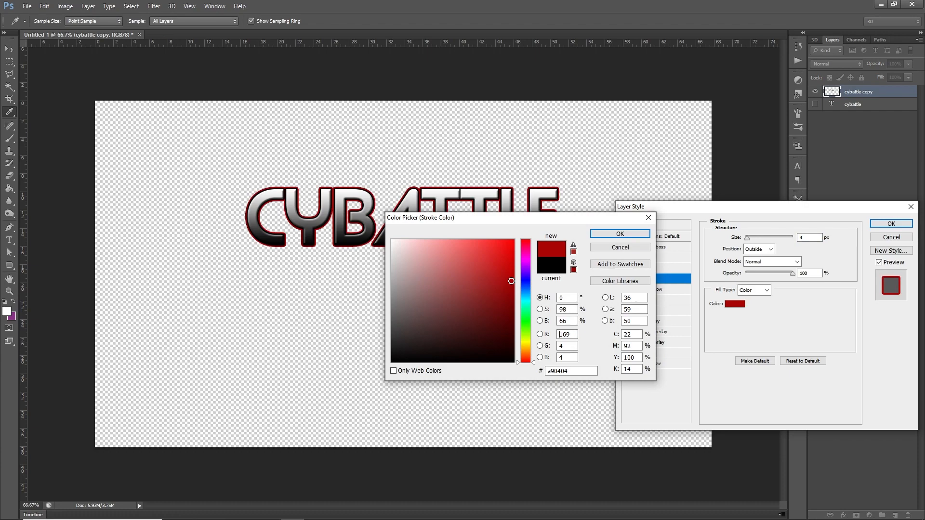
pyautogui.click(619, 233)
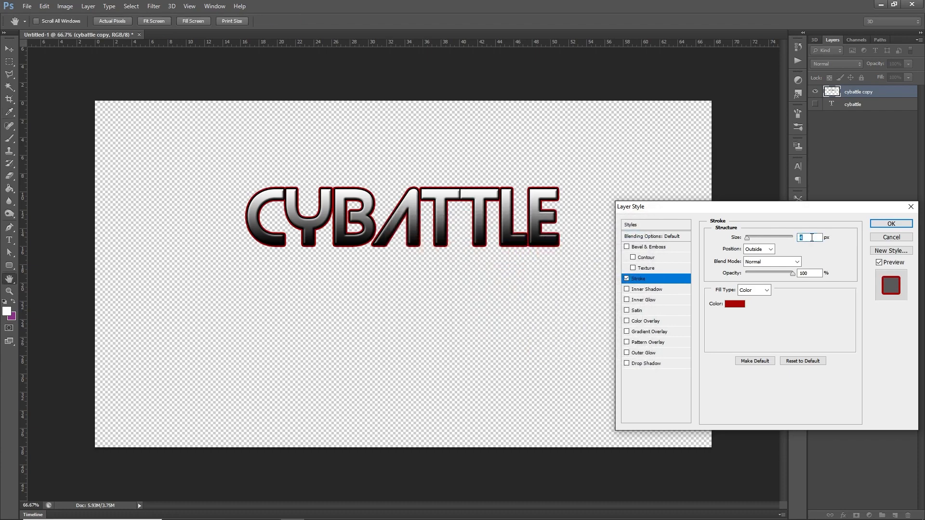
pyautogui.write('12')
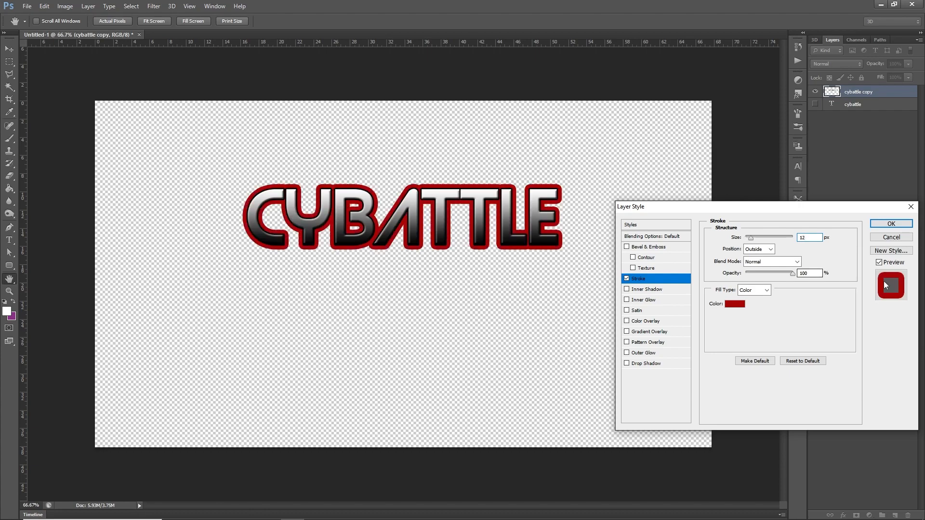
pyautogui.click(890, 224)
pyautogui.press('v')
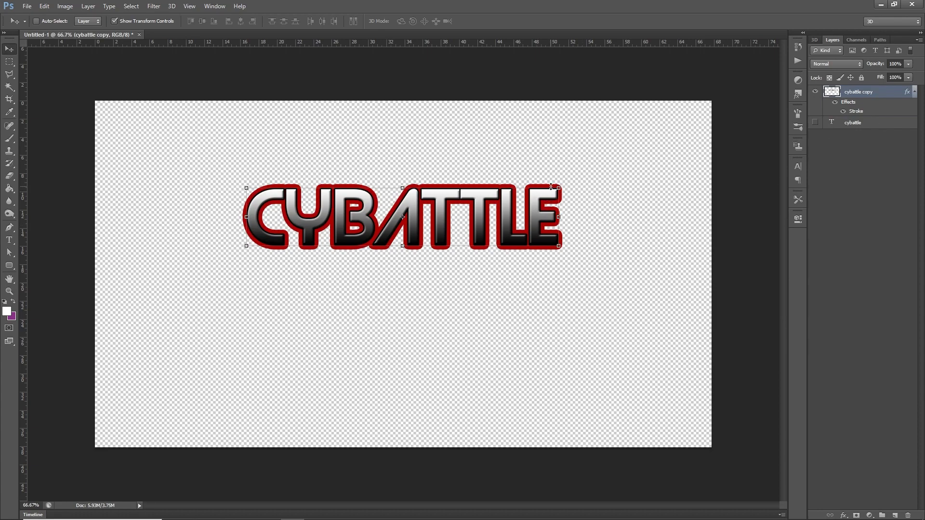
pyautogui.rightClick(864, 93)
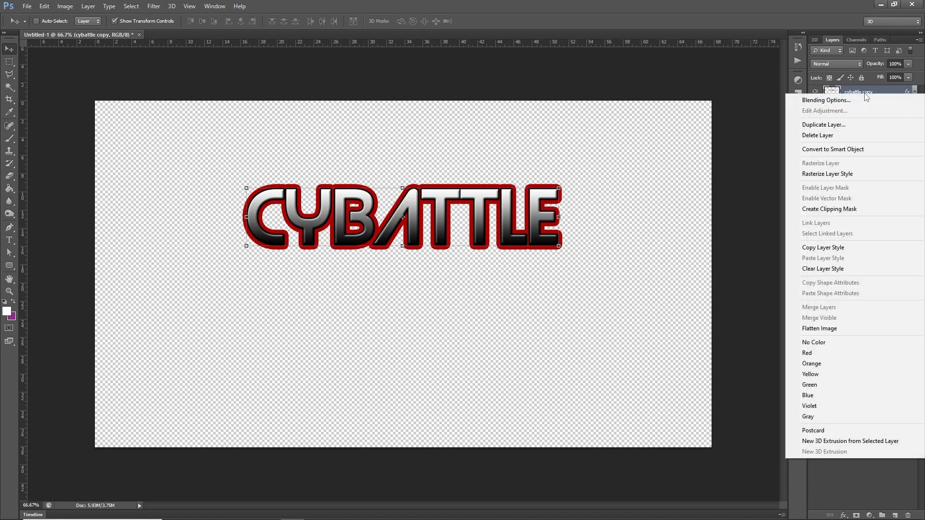
pyautogui.click(847, 175)
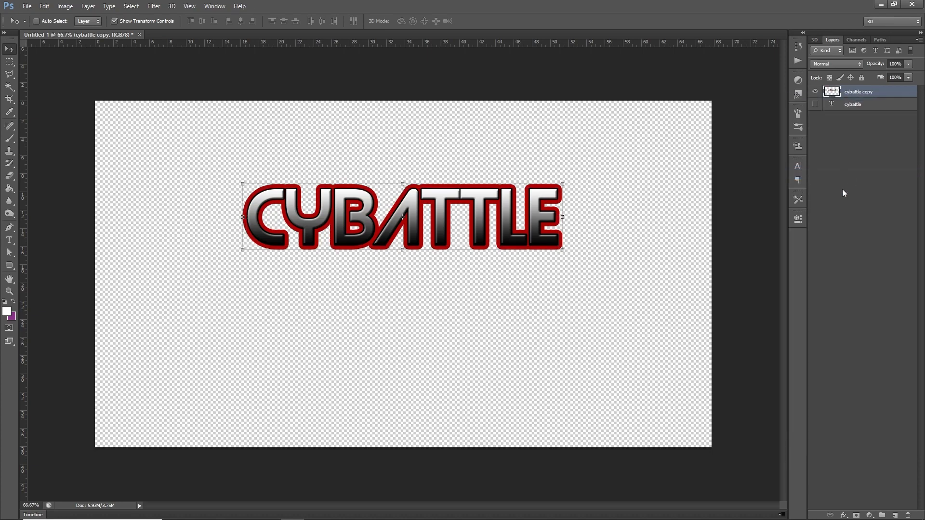
# Step: Apply an Inner Bevel with 969% depth and an Inner Shadow to the cybattle copy layer
pyautogui.click(843, 515)
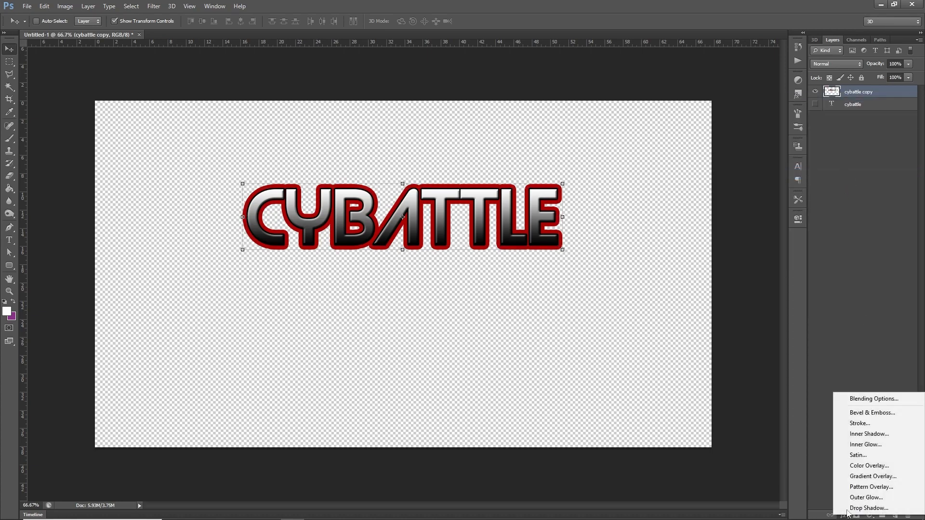
pyautogui.click(865, 416)
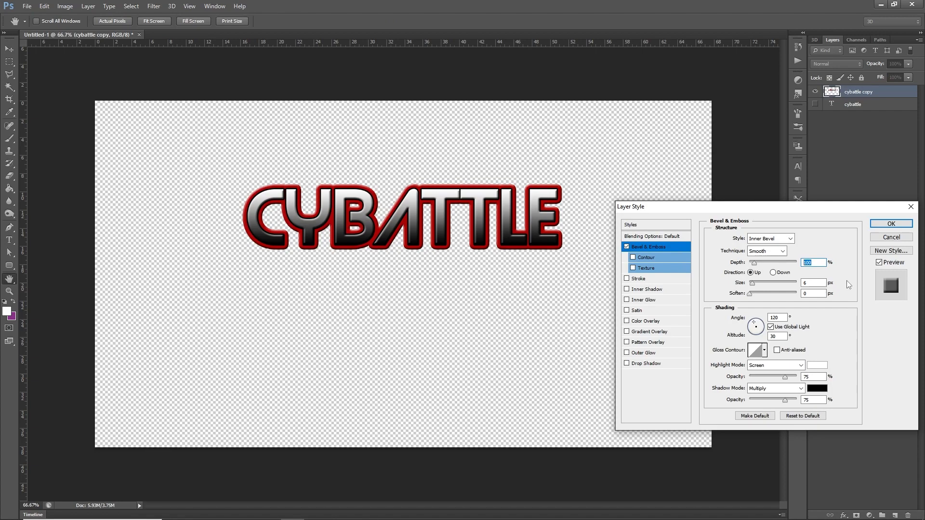
pyautogui.write('965')
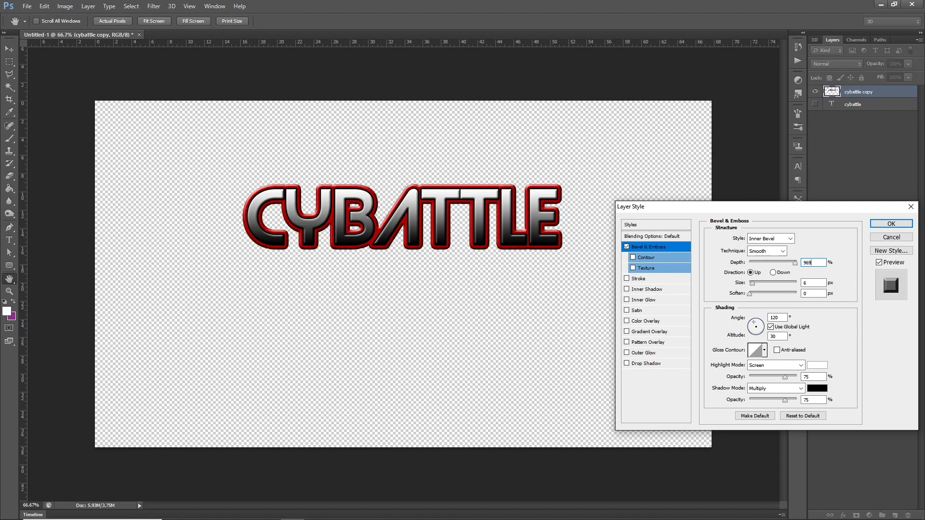
pyautogui.click(626, 289)
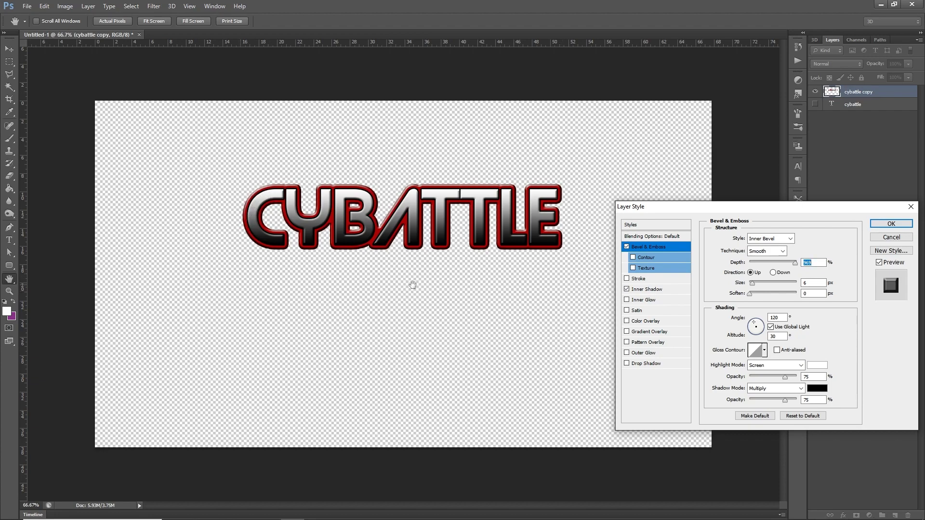
pyautogui.click(890, 224)
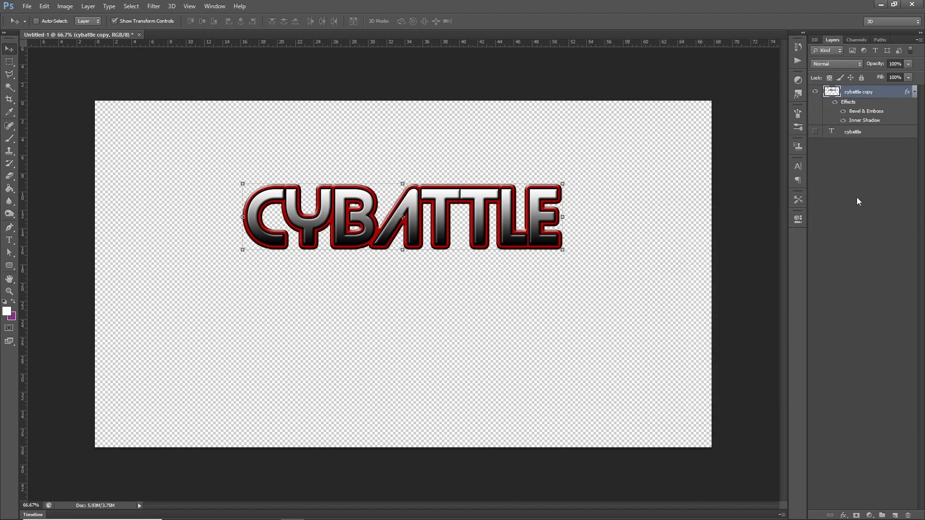
# Step: Rasterize the cybattle copy layer's style and place a visible duplicate of the original cybattle text layer above it
pyautogui.rightClick(860, 93)
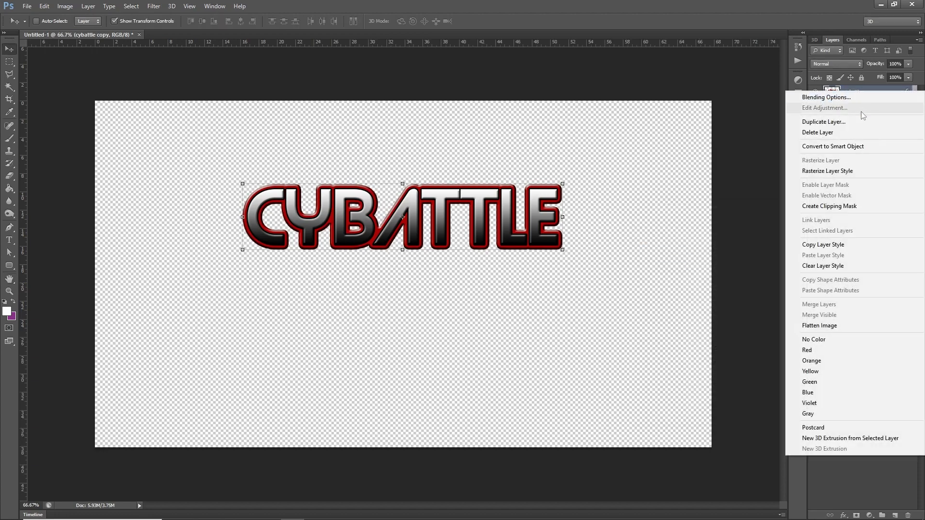
pyautogui.click(843, 172)
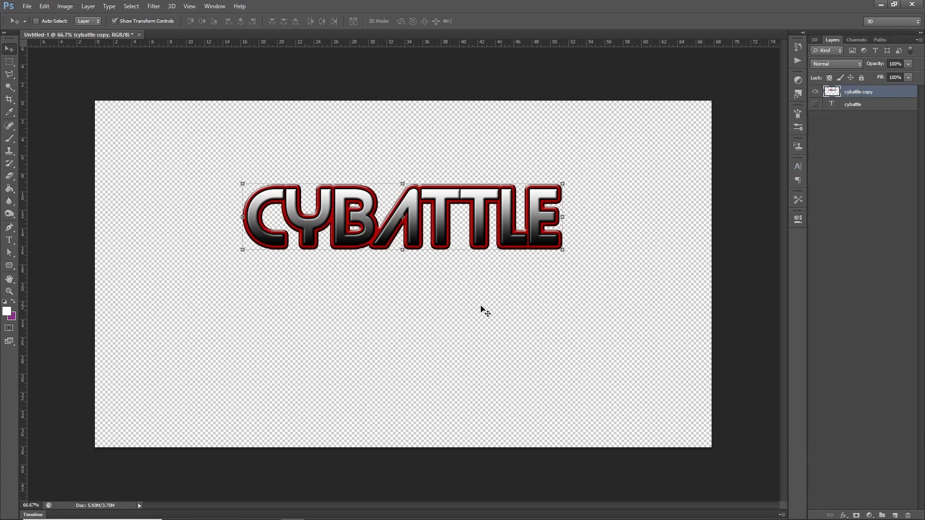
pyautogui.moveTo(895, 105); pyautogui.dragTo(894, 515)
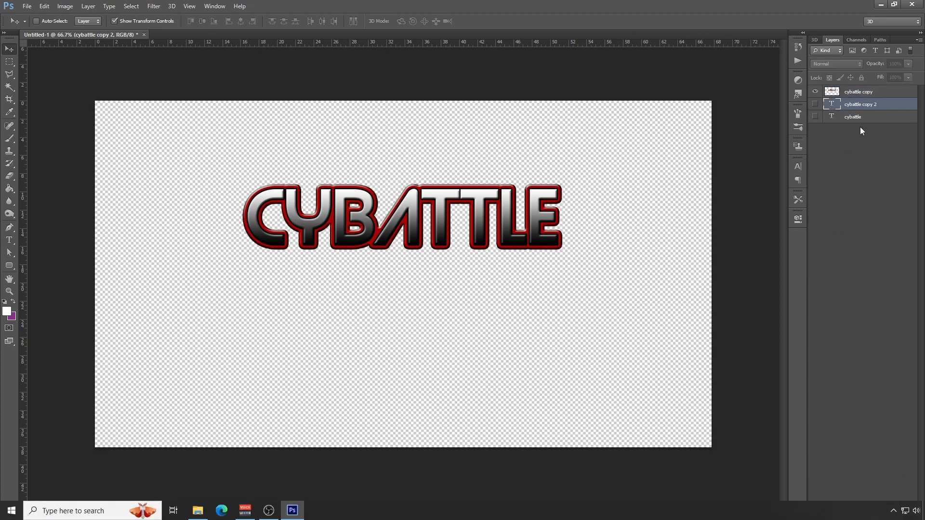
pyautogui.moveTo(845, 106); pyautogui.dragTo(842, 90)
pyautogui.click(814, 91)
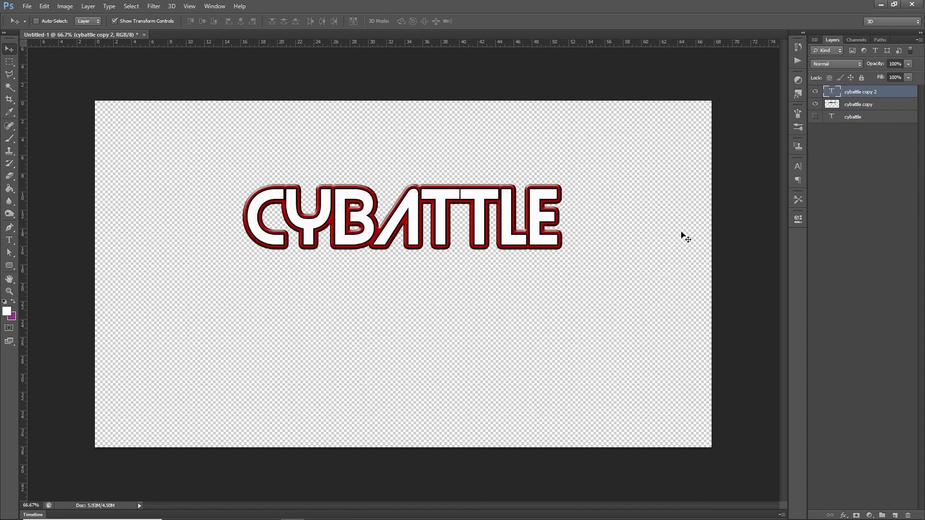
# Step: Apply a dark red b90505 Color Overlay to the cybattle copy 2 layer and rasterize its layer style
pyautogui.click(844, 516)
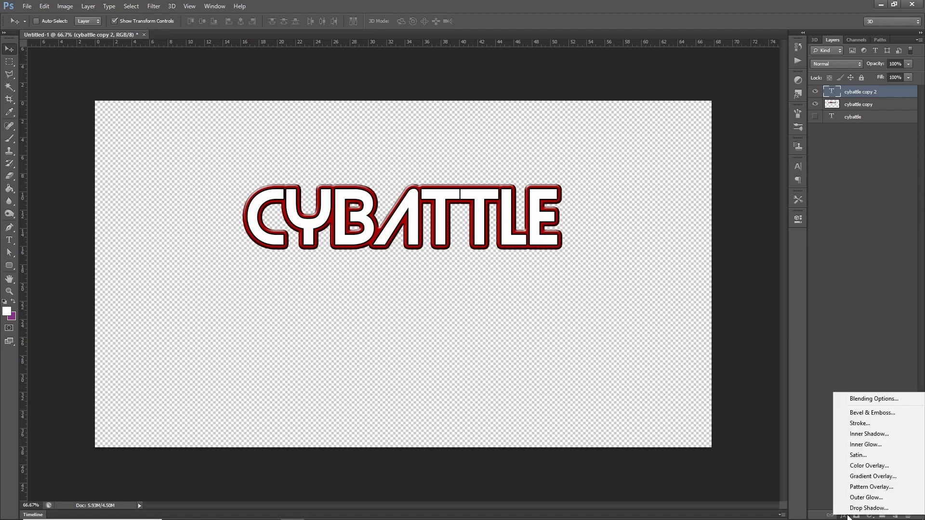
pyautogui.click(869, 466)
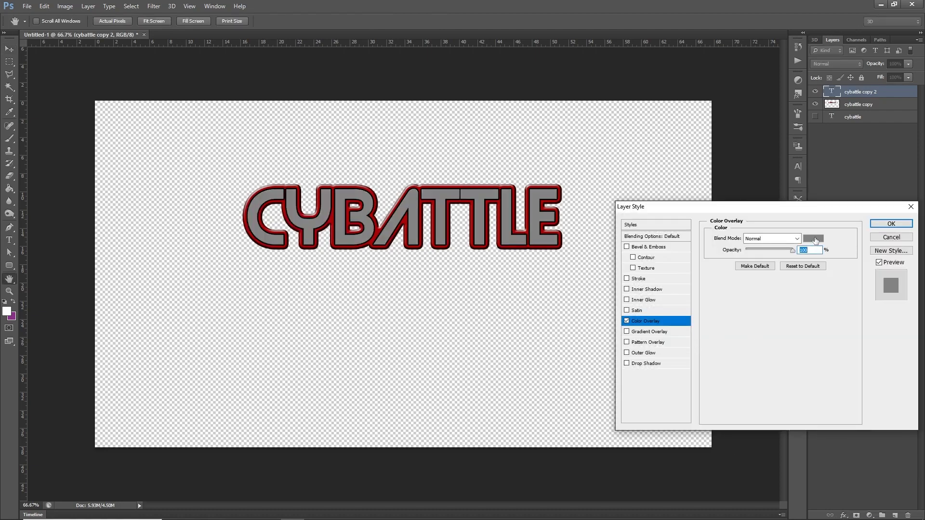
pyautogui.click(814, 239)
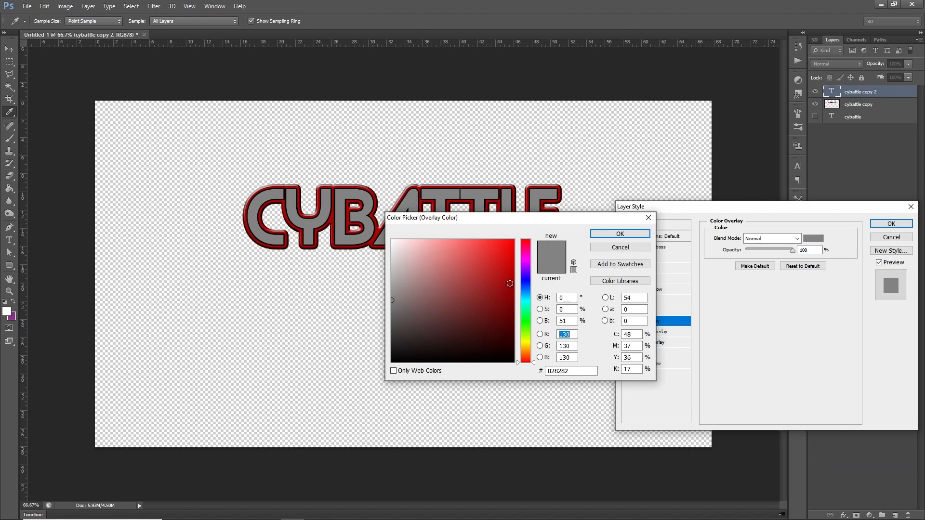
pyautogui.click(510, 274)
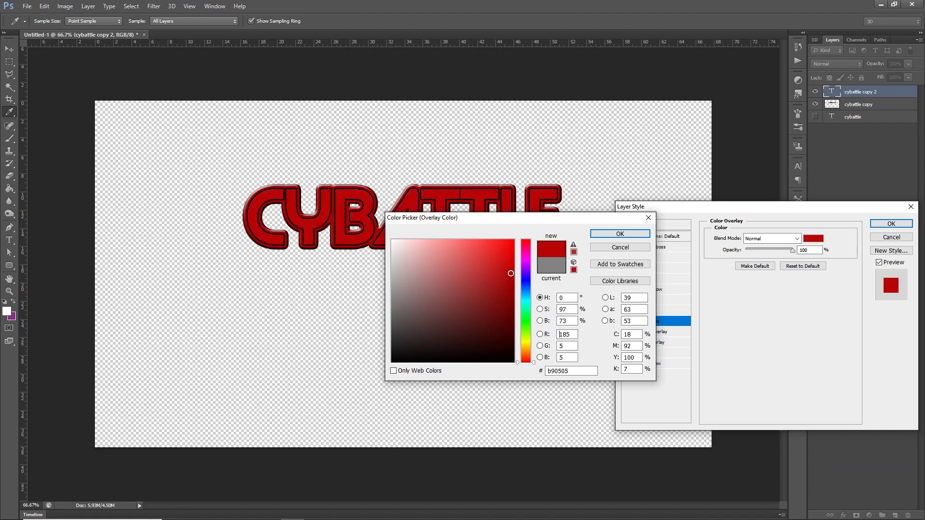
pyautogui.click(620, 234)
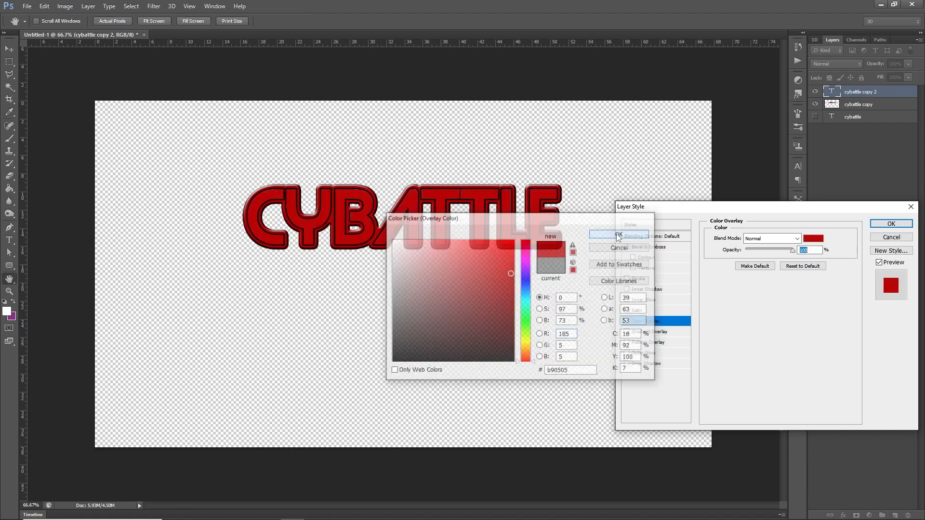
pyautogui.click(891, 224)
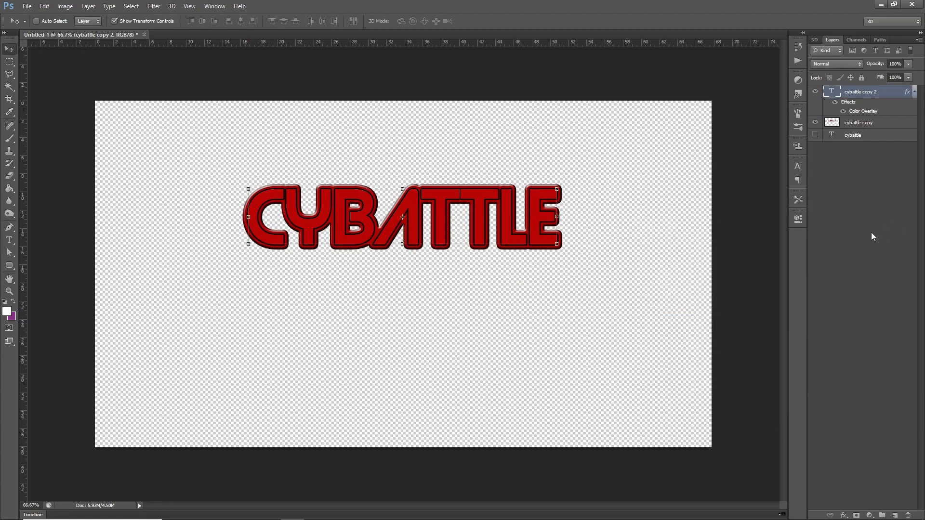
pyautogui.rightClick(865, 94)
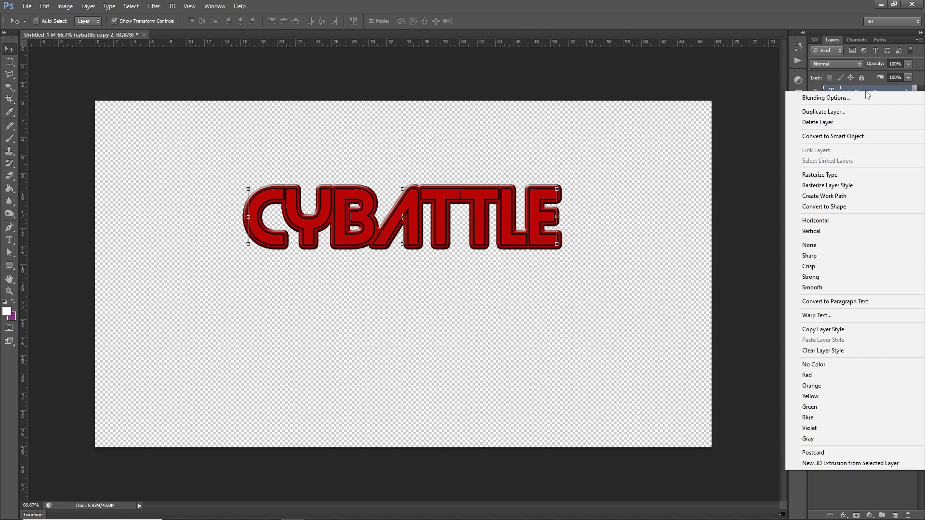
pyautogui.click(840, 186)
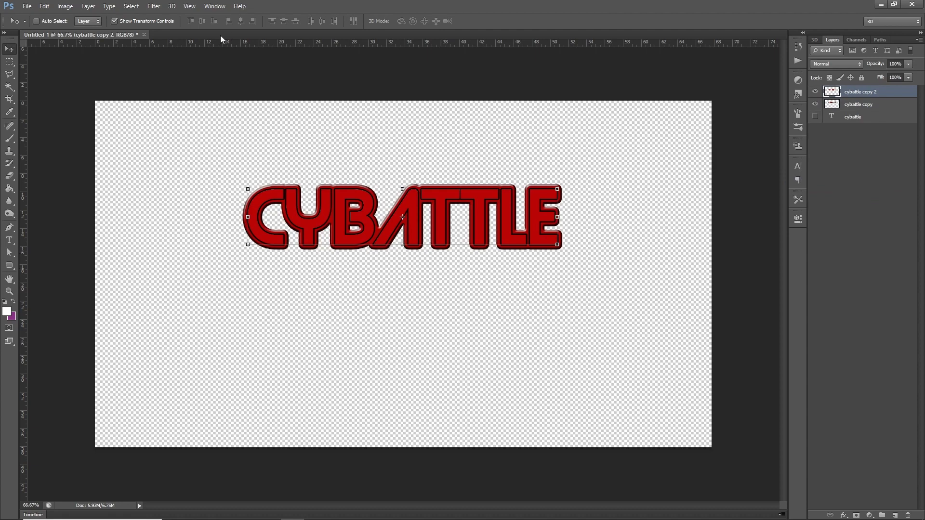
# Step: Load the cybattle copy 2 transparency as a new selection and feather it by 15 pixels
pyautogui.click(137, 7)
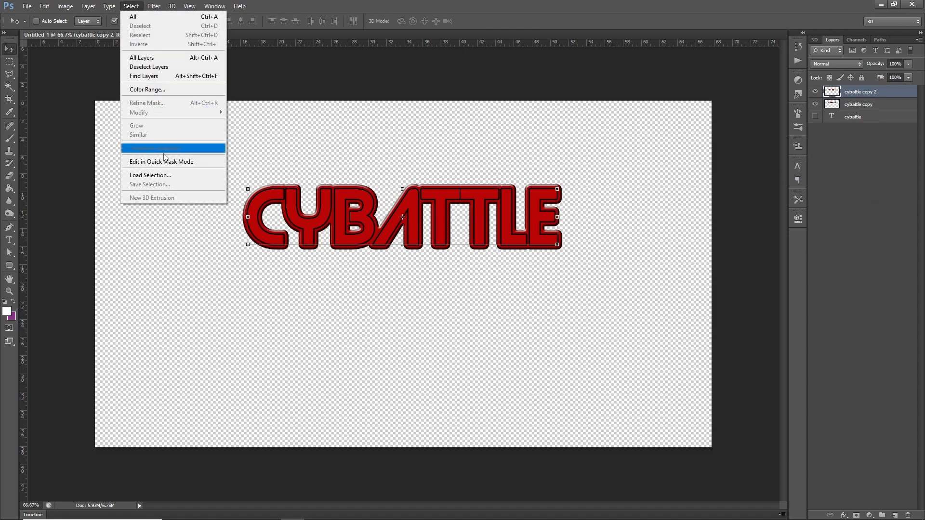
pyautogui.click(149, 175)
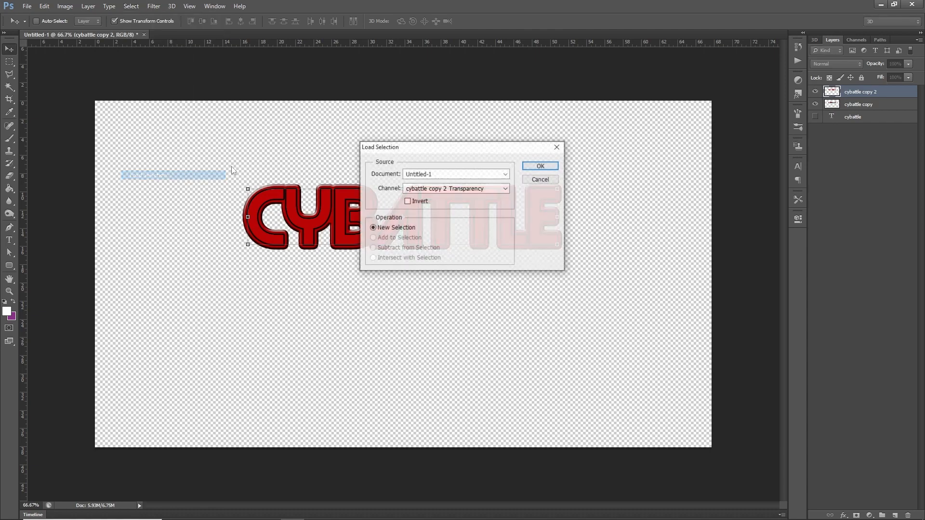
pyautogui.click(540, 167)
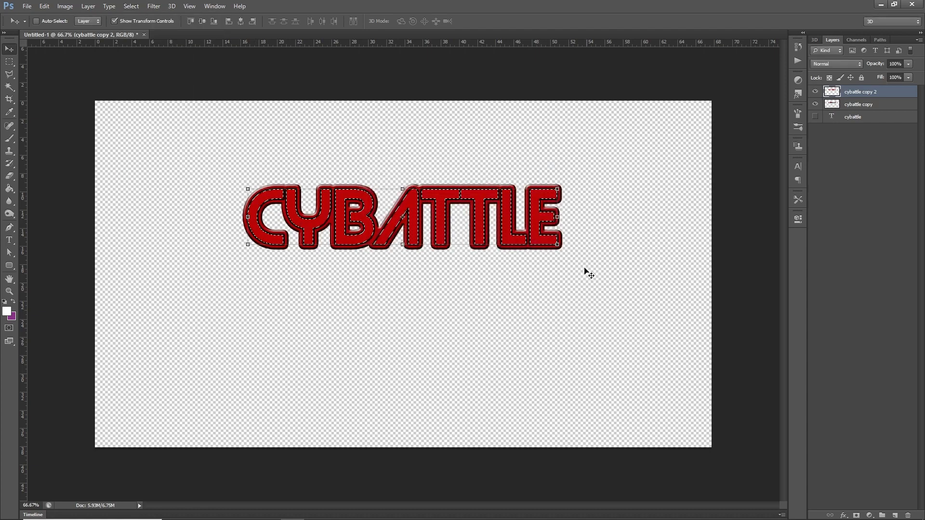
pyautogui.click(133, 7)
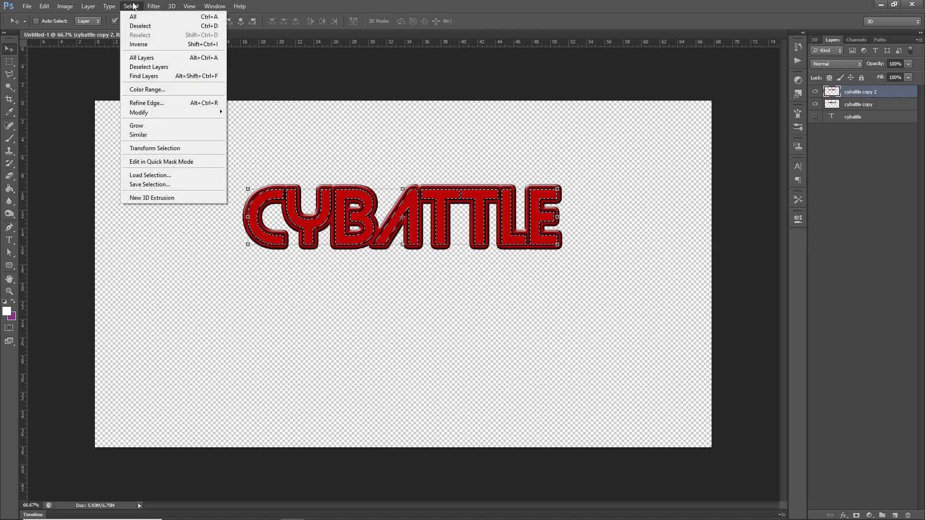
pyautogui.moveTo(168, 113)
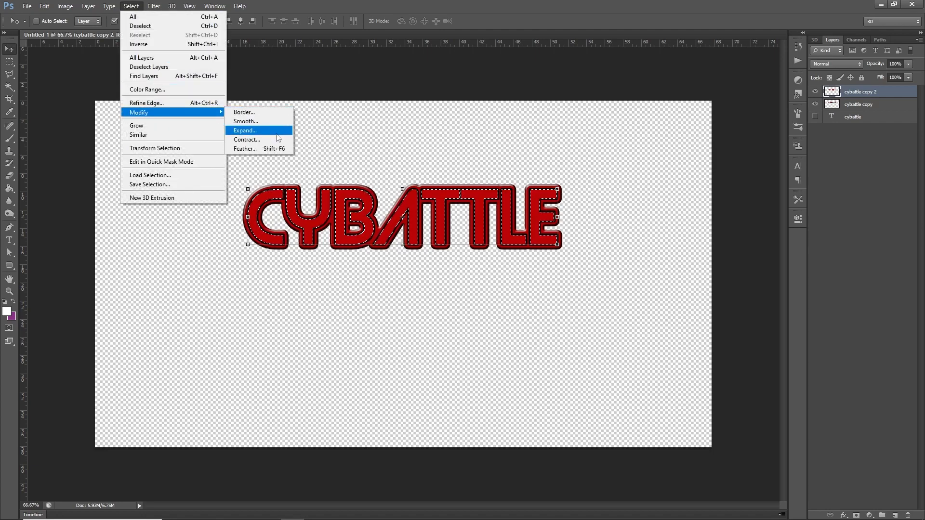
pyautogui.click(270, 149)
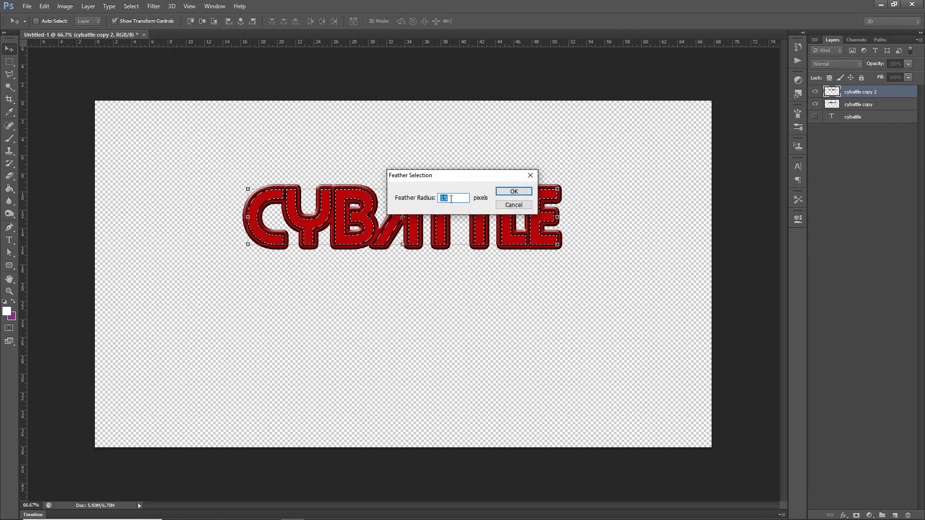
pyautogui.click(525, 194)
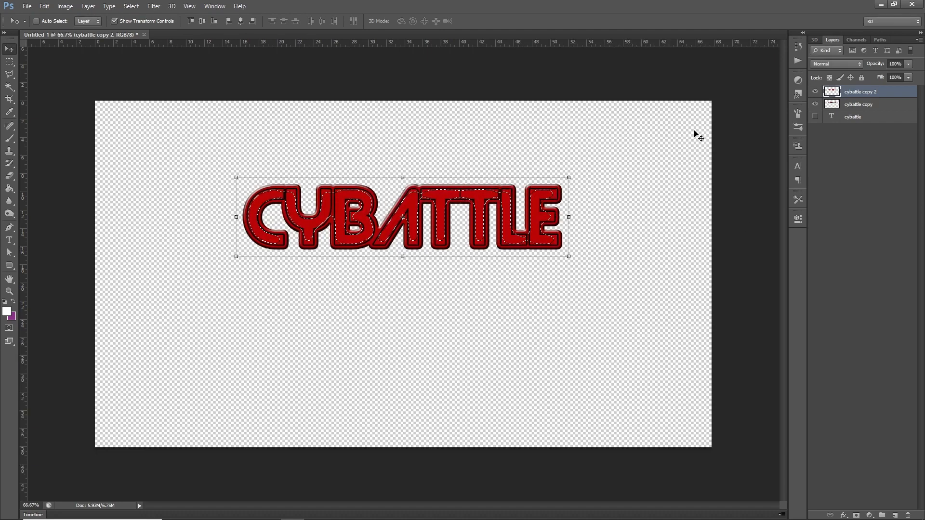
# Step: Invert the feathered selection, delete the red overlay within it on cybattle copy 2, and deselect
pyautogui.click(132, 7)
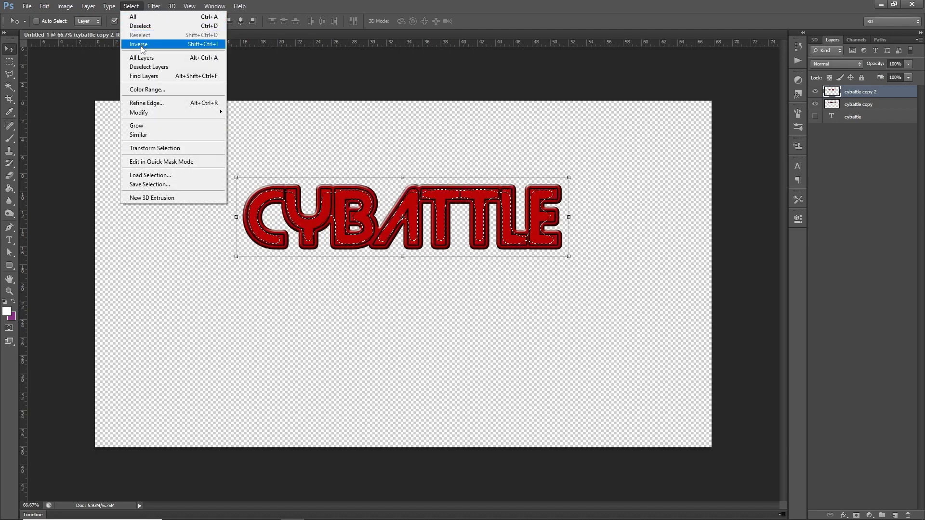
pyautogui.click(142, 49)
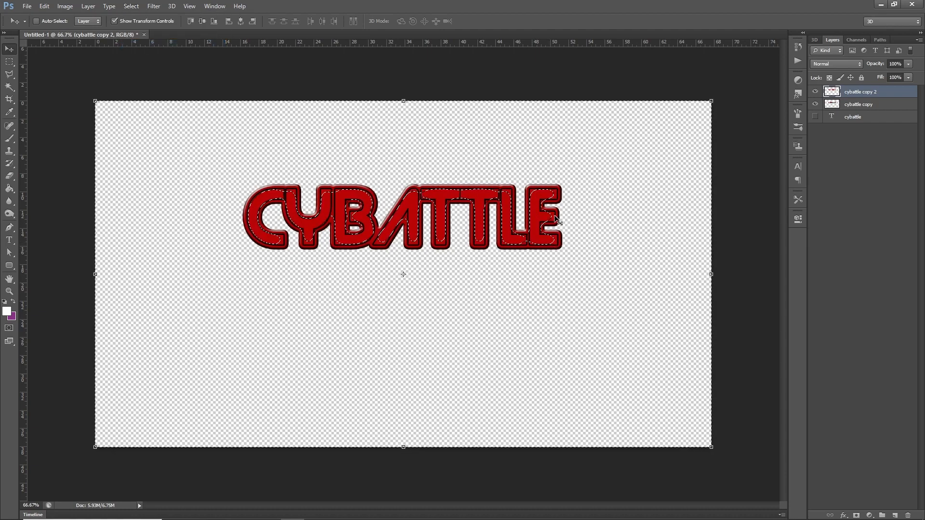
pyautogui.press('Delete')
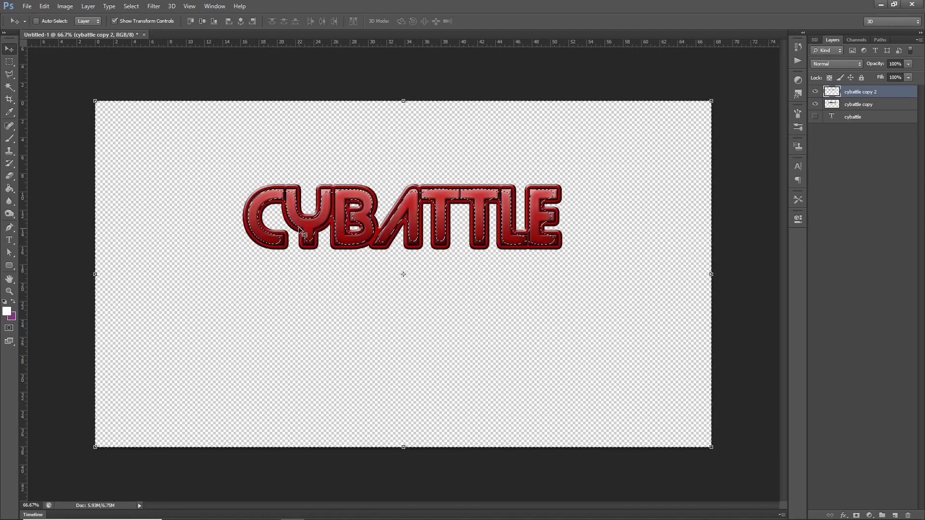
pyautogui.click(134, 7)
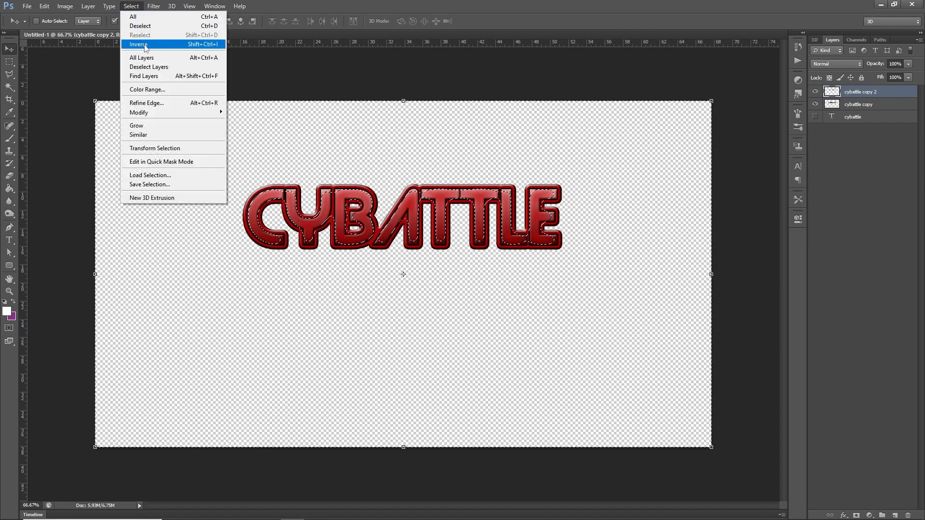
pyautogui.click(139, 26)
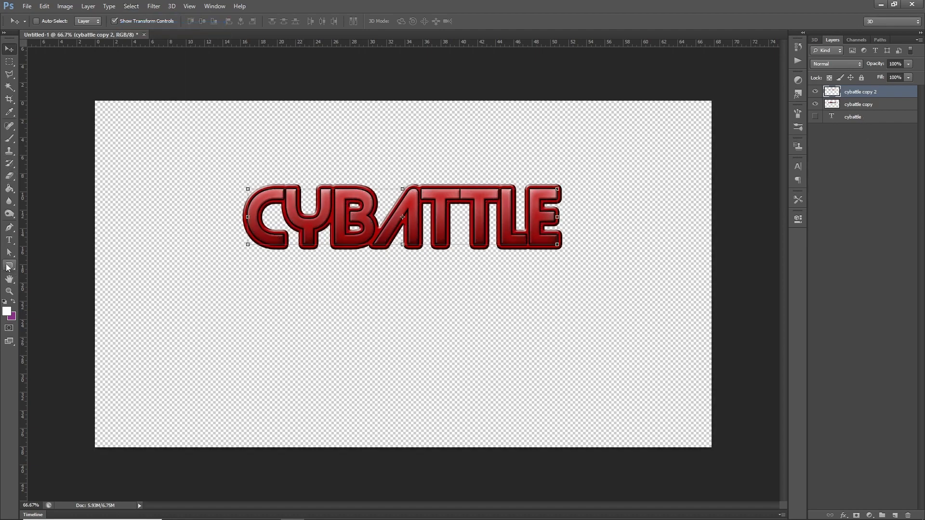
# Step: Draw a black rounded rectangle, about 1196 by 260 px with 75 px radius and no stroke, over the text's upper half and rasterize it
pyautogui.click(8, 266)
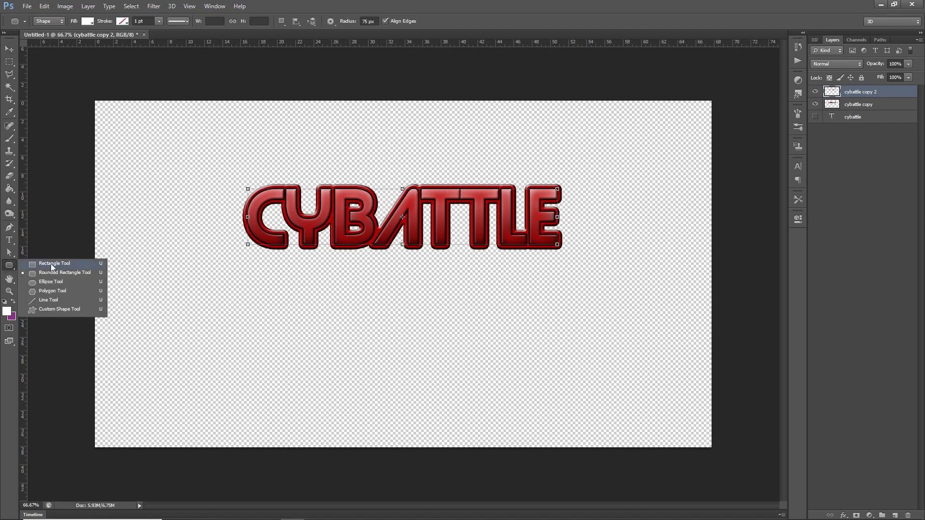
pyautogui.click(71, 274)
pyautogui.doubleClick(367, 22)
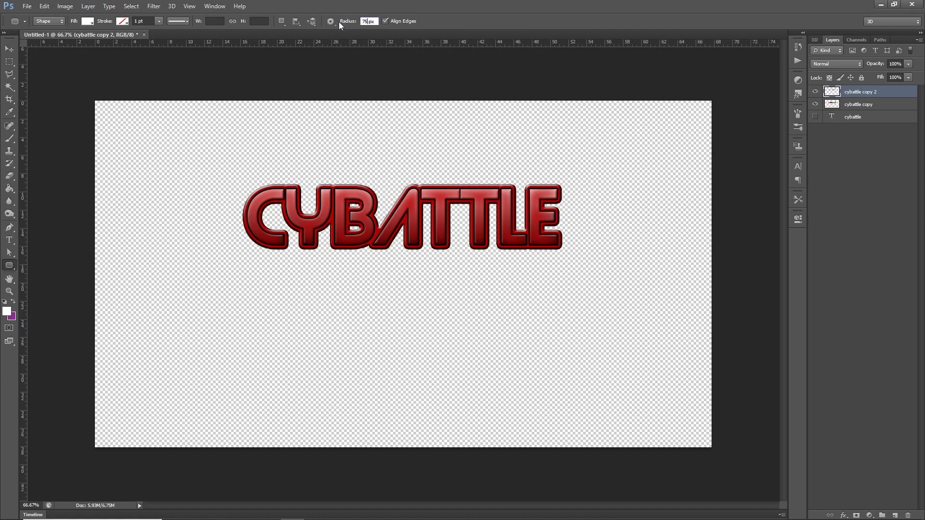
pyautogui.press('Return')
pyautogui.click(87, 21)
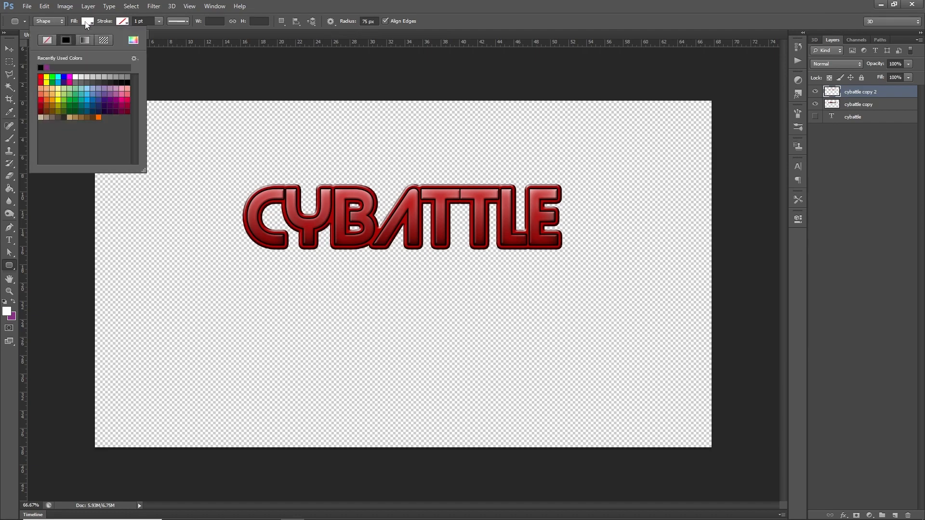
pyautogui.click(127, 82)
pyautogui.click(123, 23)
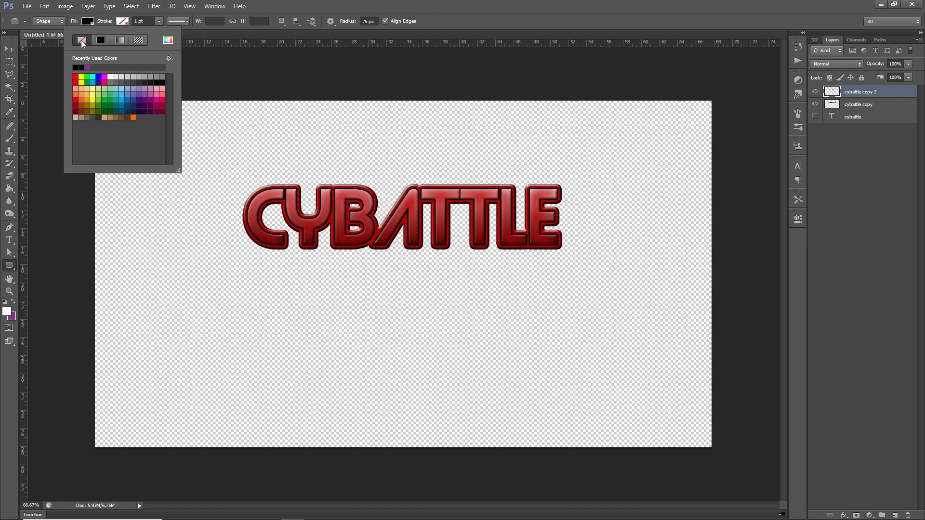
pyautogui.click(472, 16)
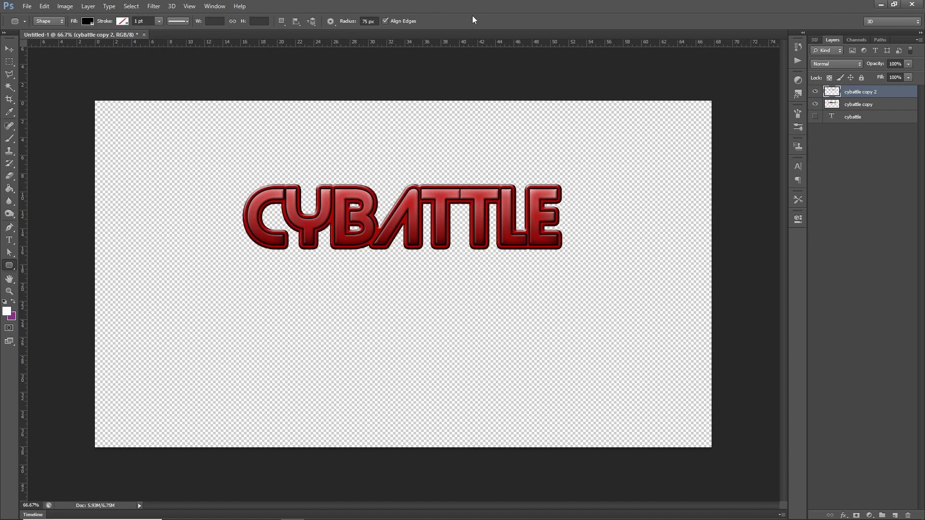
pyautogui.moveTo(211, 140); pyautogui.dragTo(594, 222)
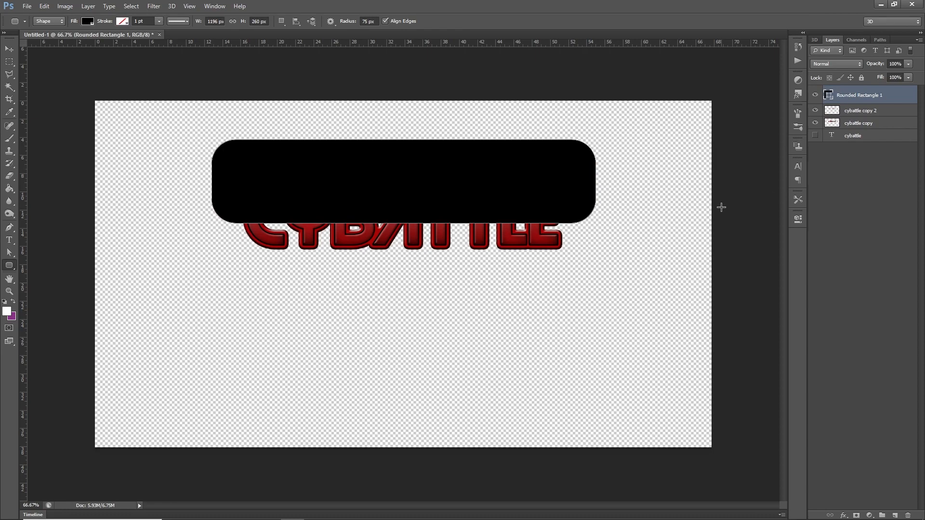
pyautogui.rightClick(857, 98)
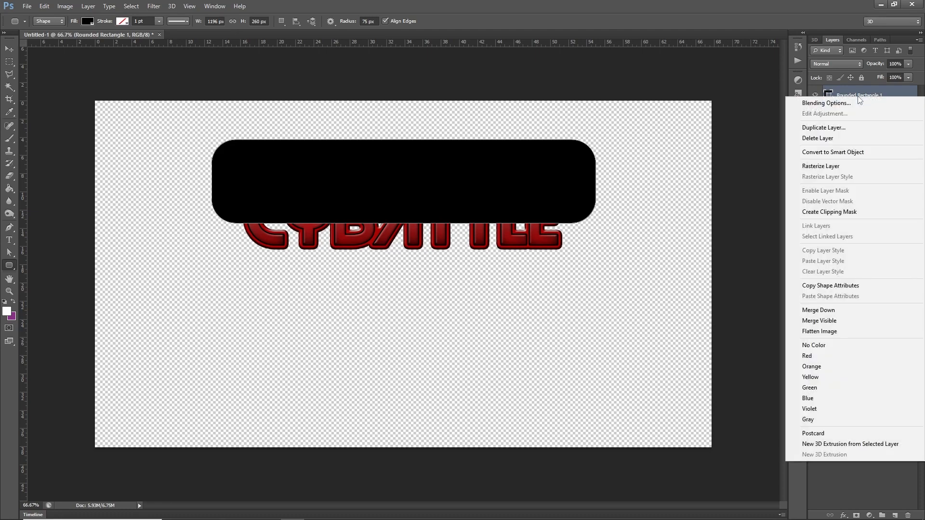
pyautogui.click(836, 167)
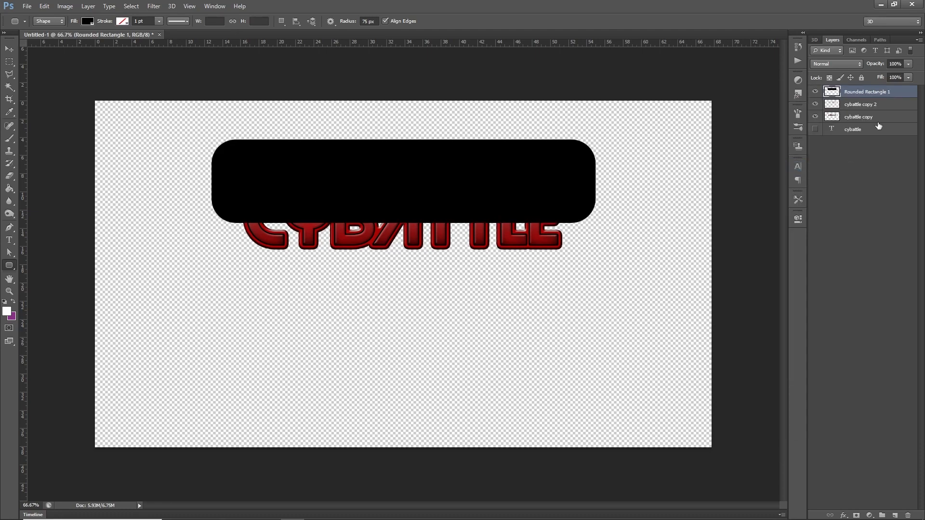
# Step: Load the rounded rectangle's transparency as a new selection, hide that layer and make cybattle copy 2 the active layer
pyautogui.click(132, 6)
pyautogui.click(165, 177)
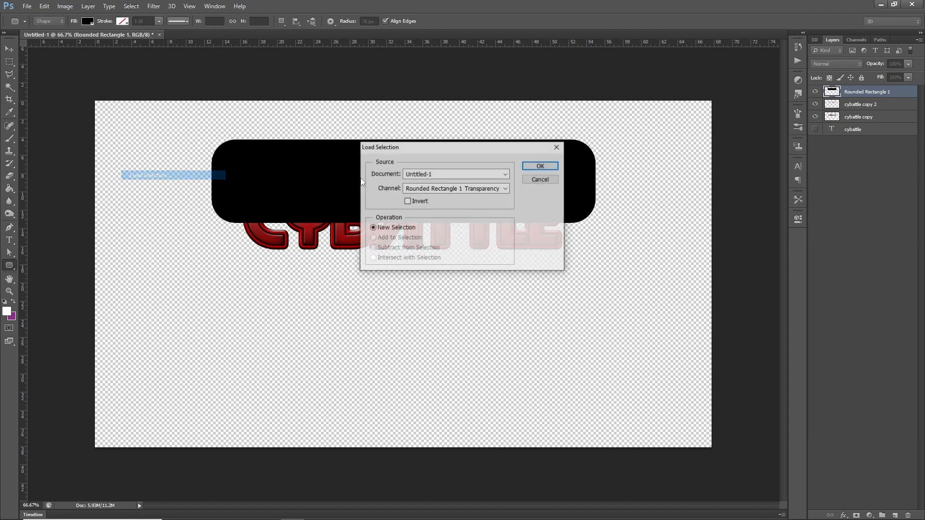
pyautogui.click(536, 165)
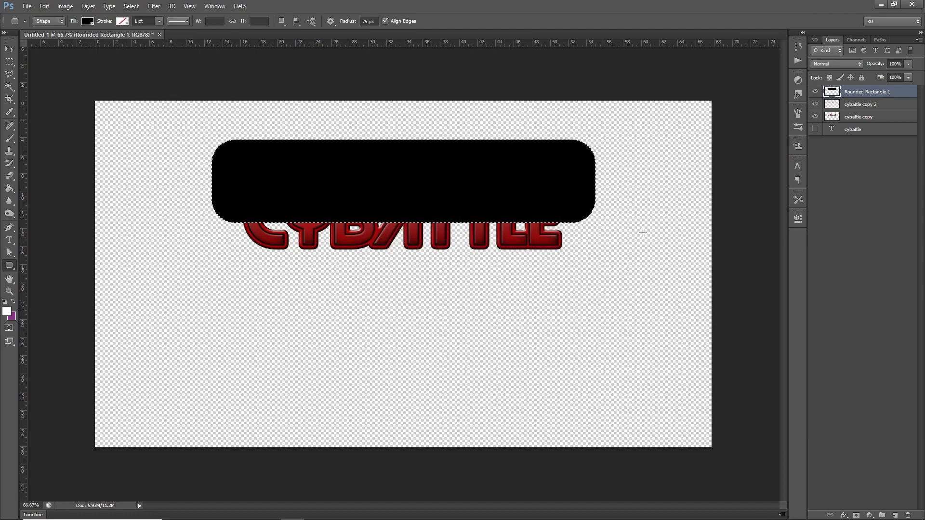
pyautogui.click(815, 91)
pyautogui.click(839, 105)
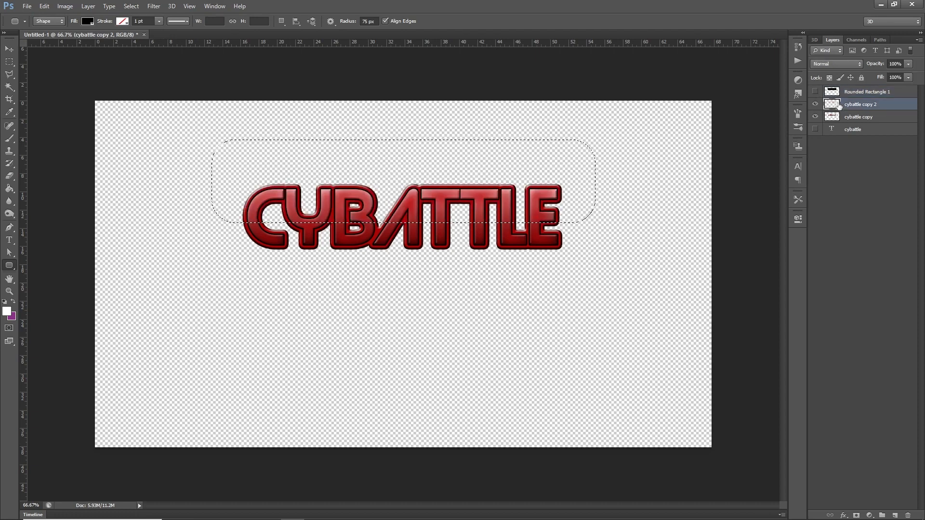
# Step: Feather the rounded-rectangle selection by 15 pixels and delete the red overlay within it on cybattle copy 2
pyautogui.click(136, 6)
pyautogui.moveTo(153, 116)
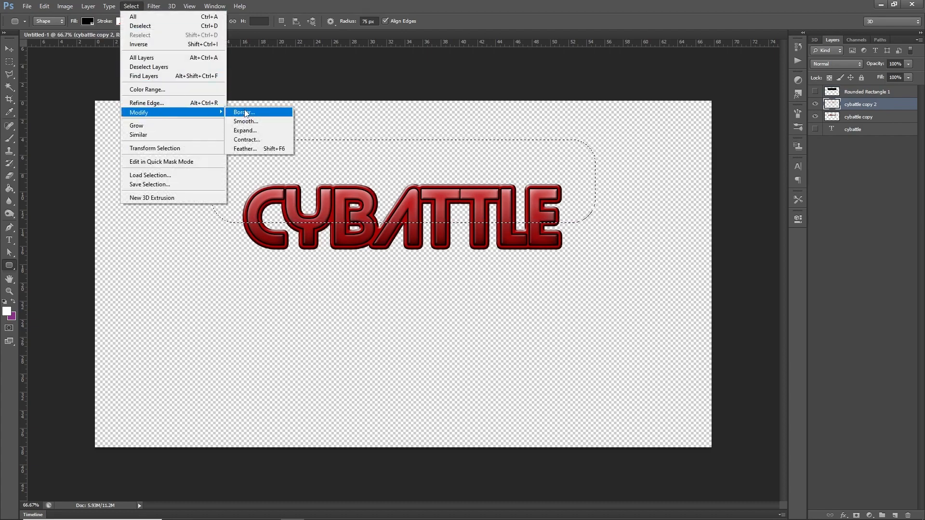
pyautogui.click(264, 149)
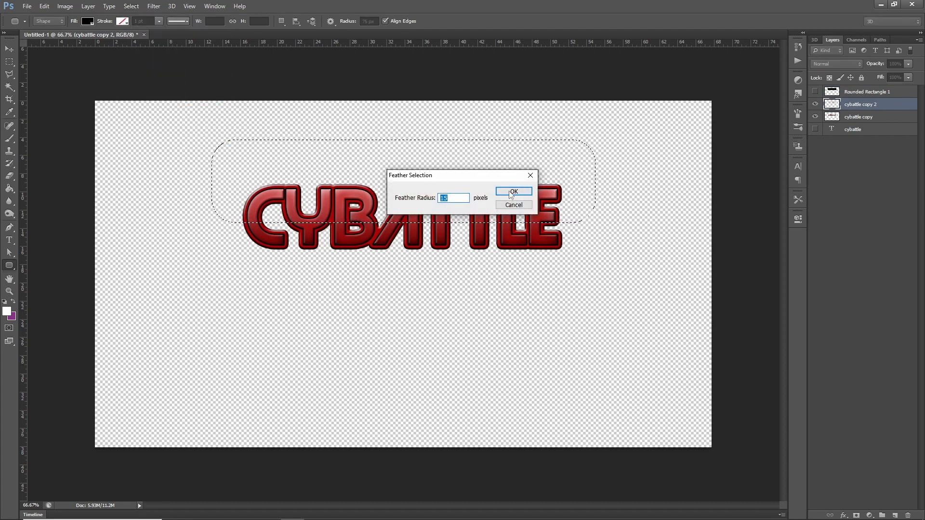
pyautogui.press('Return')
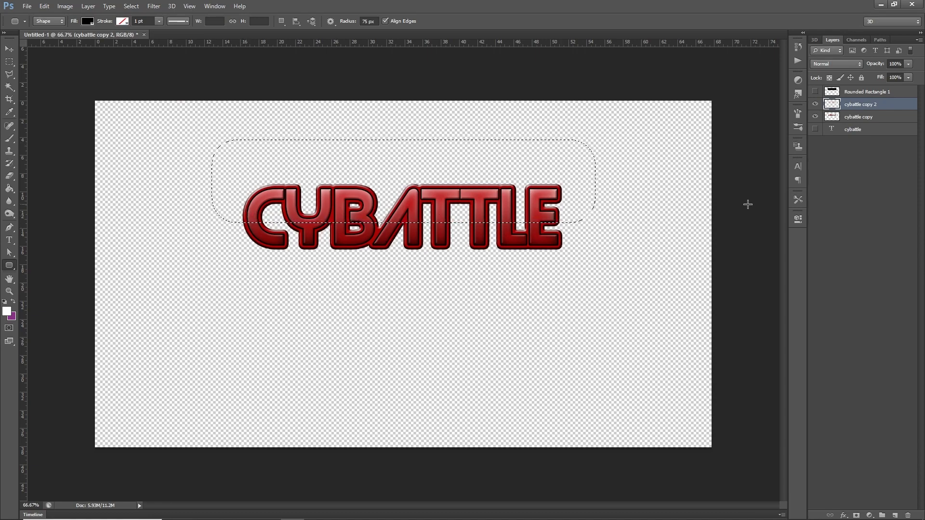
pyautogui.press('Delete')
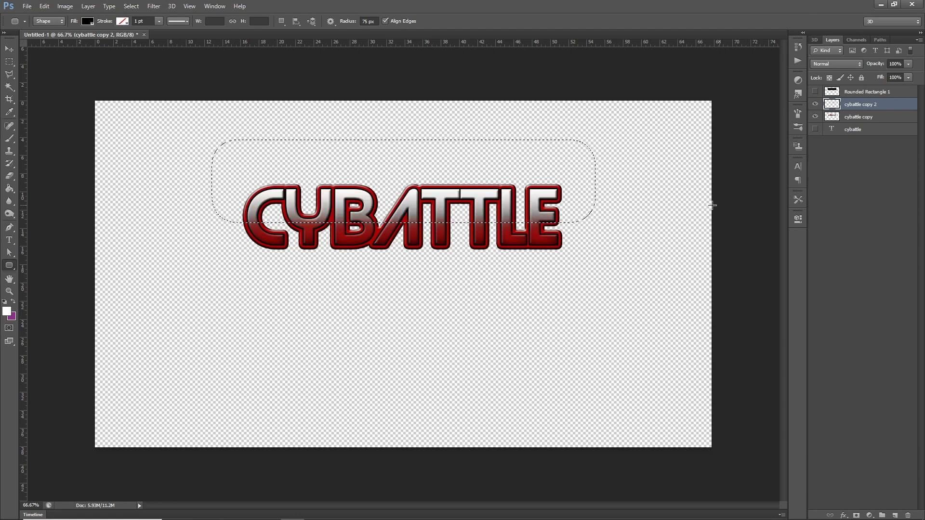
# Step: Deselect the selection and delete the hidden Rounded Rectangle 1 layer
pyautogui.click(140, 6)
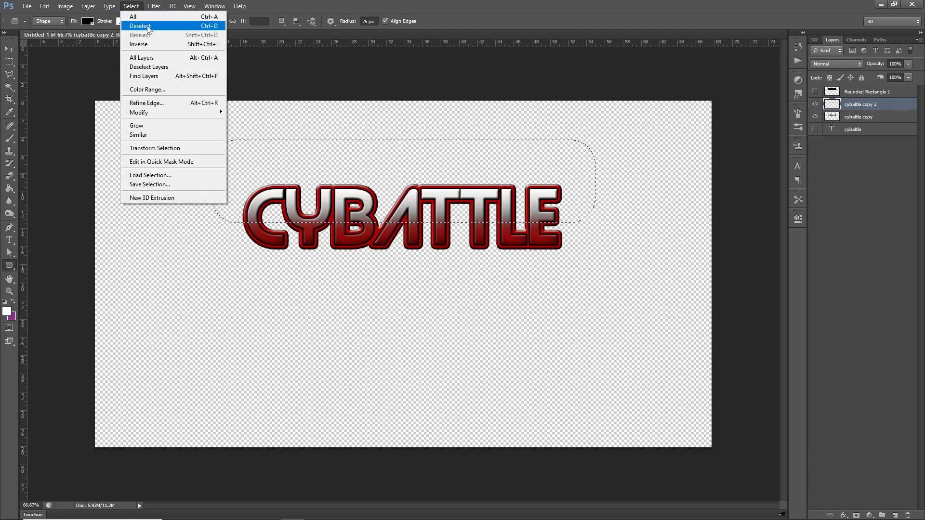
pyautogui.click(145, 27)
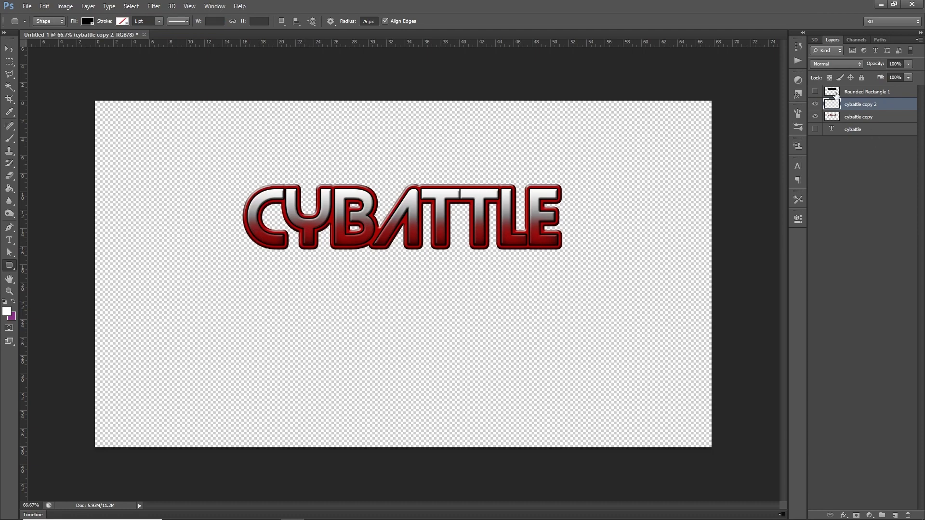
pyautogui.click(853, 92)
pyautogui.moveTo(856, 94); pyautogui.dragTo(908, 515)
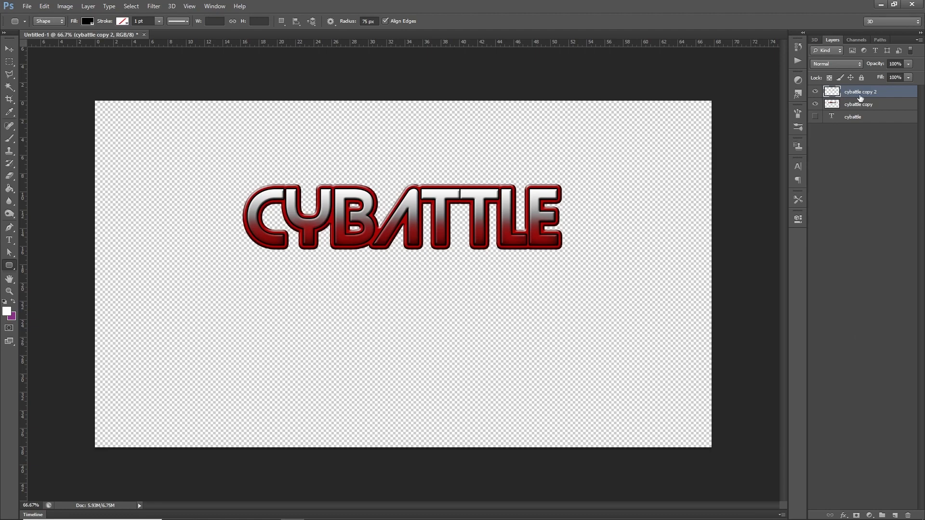
# Step: Try several blend modes on cybattle copy 2 and settle on Color Dodge
pyautogui.click(831, 65)
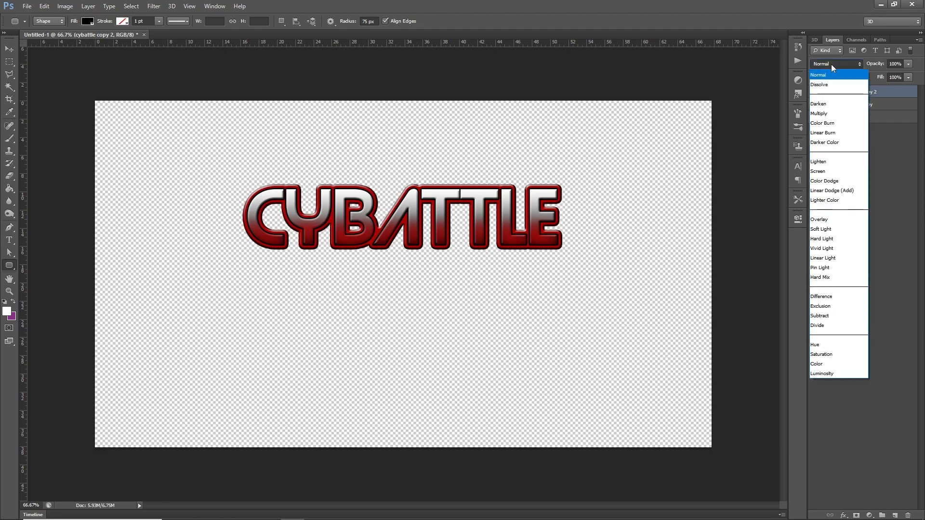
pyautogui.click(824, 104)
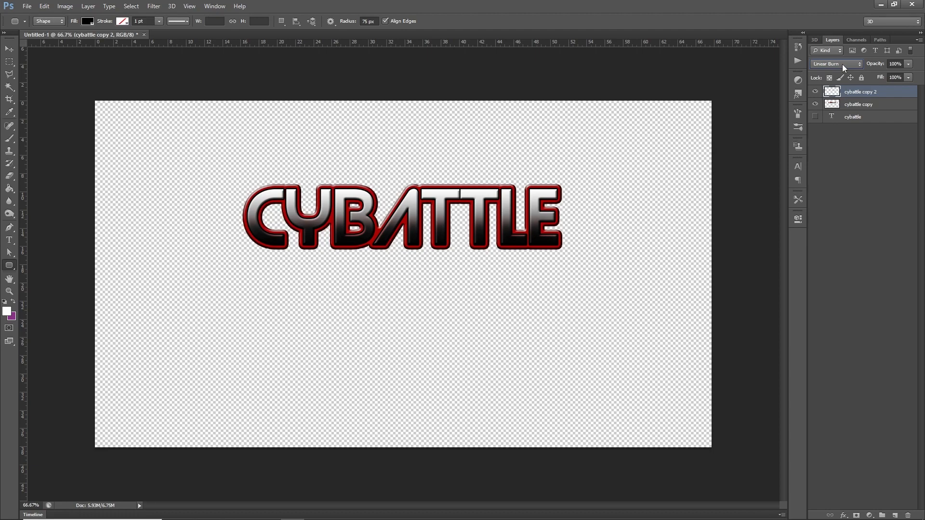
pyautogui.press('Down')
pyautogui.press('Down')
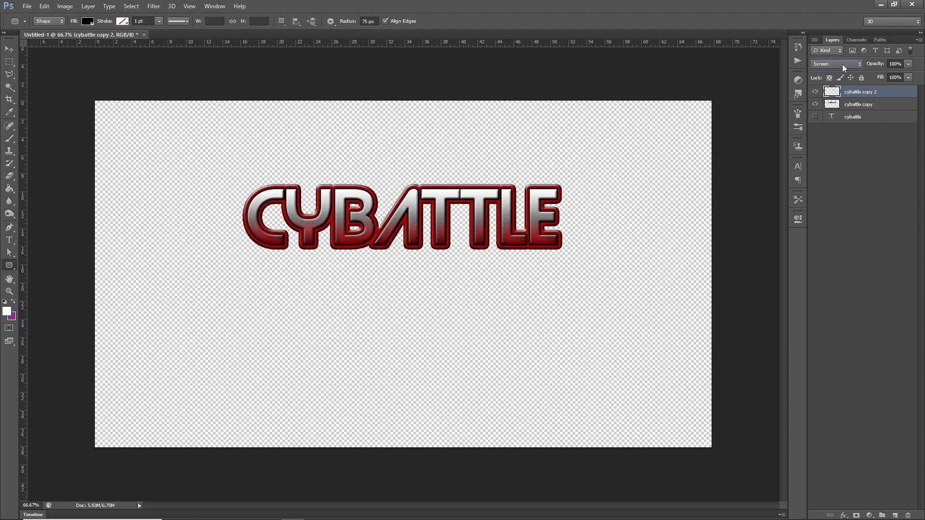
pyautogui.press('Down')
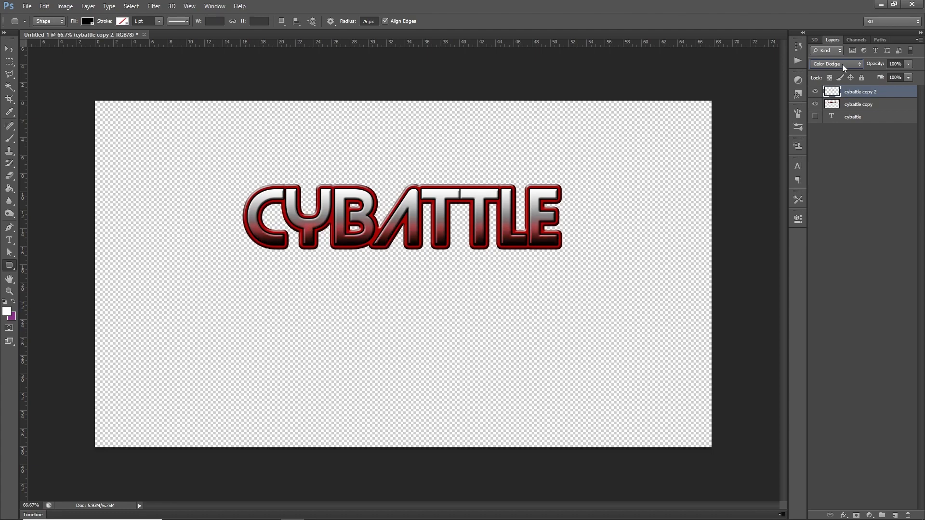
pyautogui.press('Down')
pyautogui.press('Up')
pyautogui.click(868, 210)
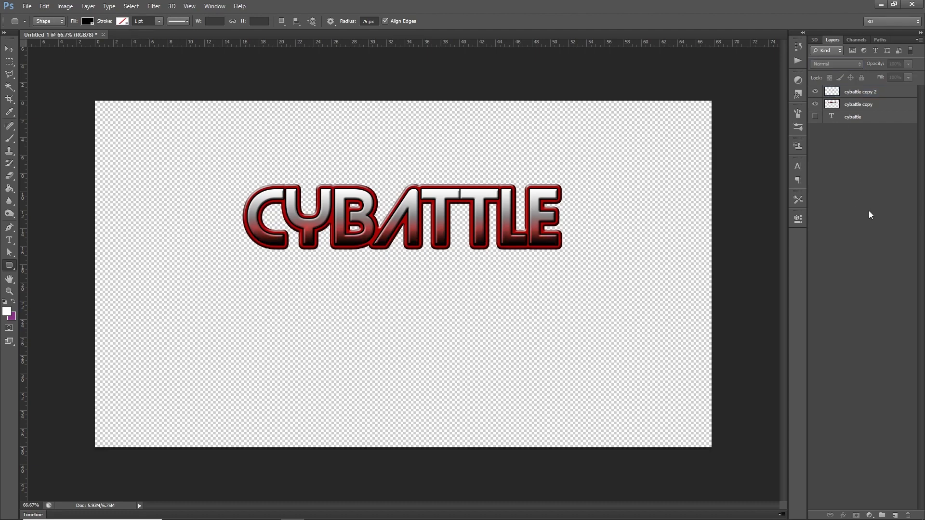
# Step: Duplicate the cybattle copy 2 layer and set the duplicate's blend mode to Linear Dodge (Add)
pyautogui.click(854, 105)
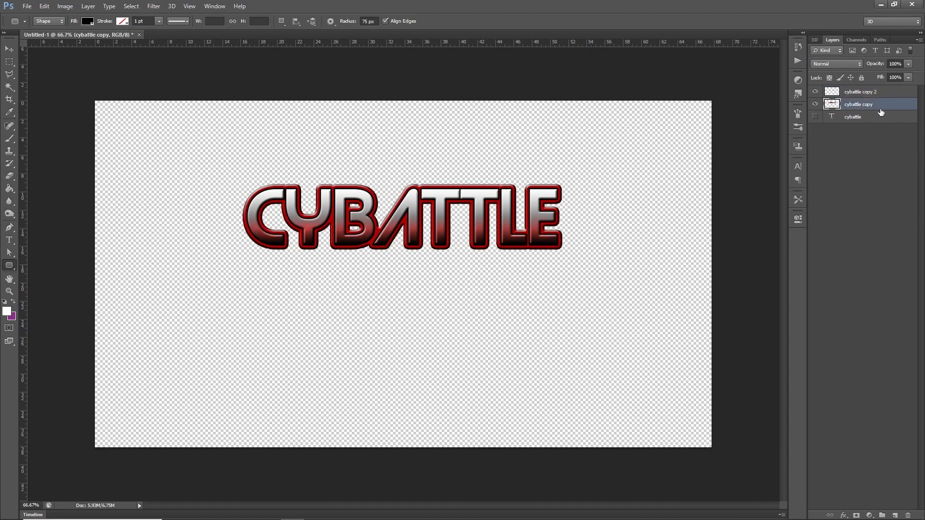
pyautogui.click(857, 95)
pyautogui.moveTo(857, 97); pyautogui.dragTo(894, 513)
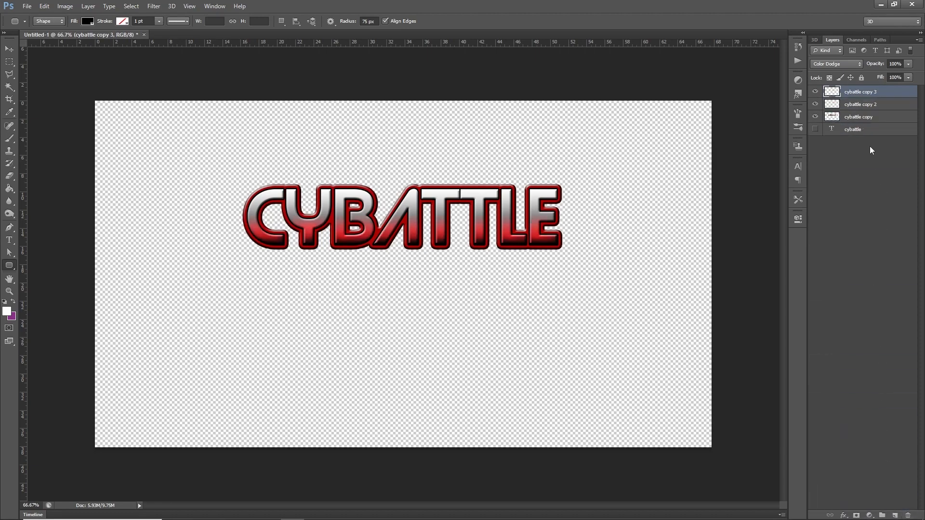
pyautogui.click(844, 64)
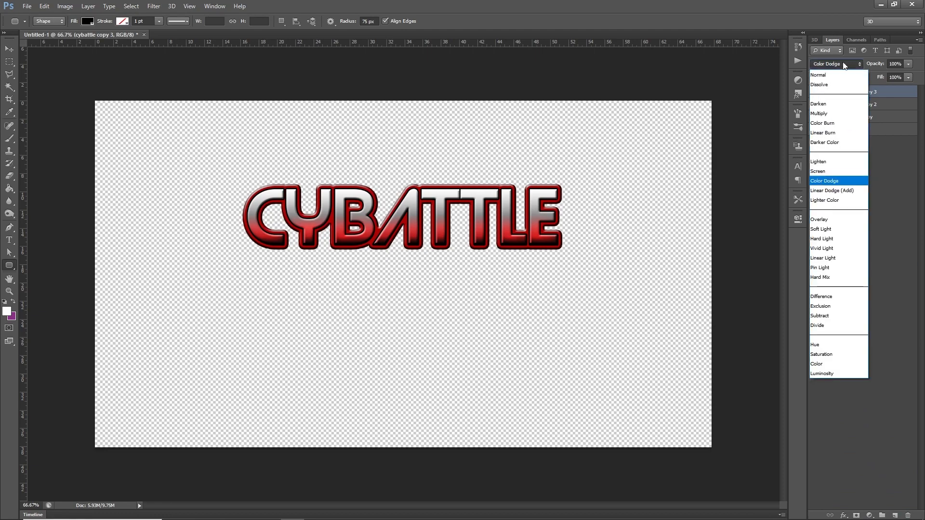
pyautogui.click(821, 162)
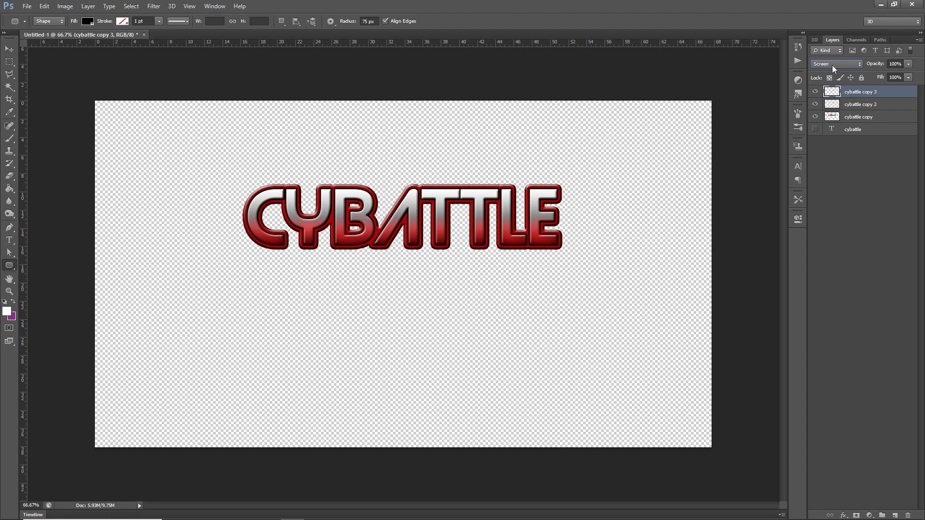
pyautogui.scroll(-1, 831, 65)
pyautogui.scroll(-1, 831, 65)
# Step: Lower the opacity of cybattle copy 3 to 52% and toggle its visibility to compare the effect
pyautogui.click(908, 65)
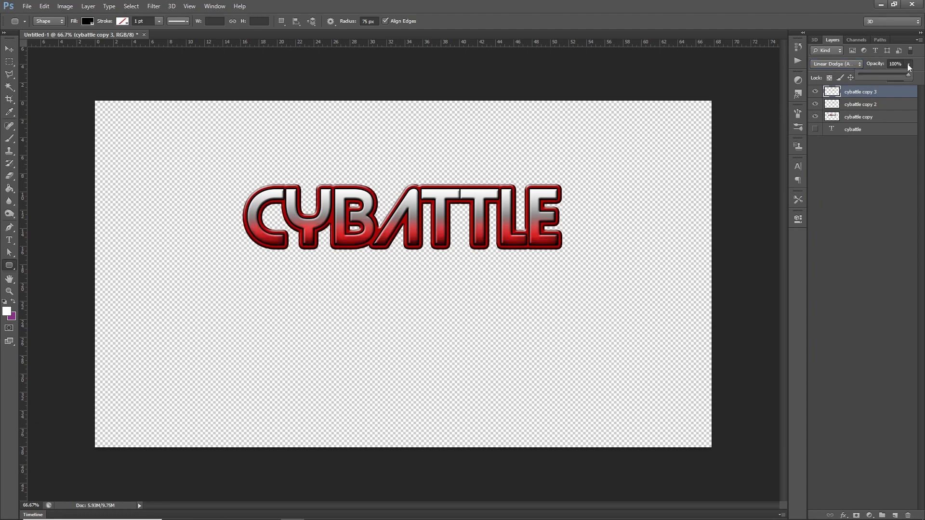
pyautogui.moveTo(884, 75); pyautogui.dragTo(881, 75)
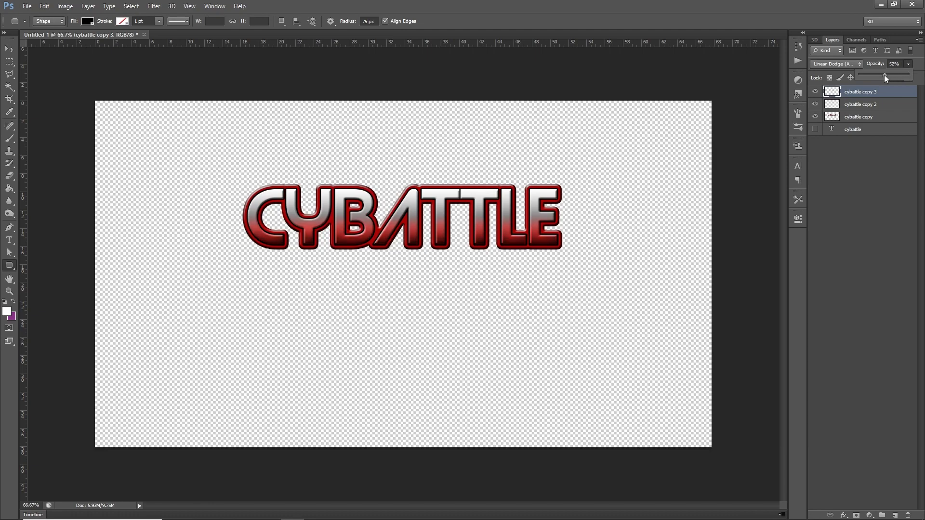
pyautogui.click(860, 229)
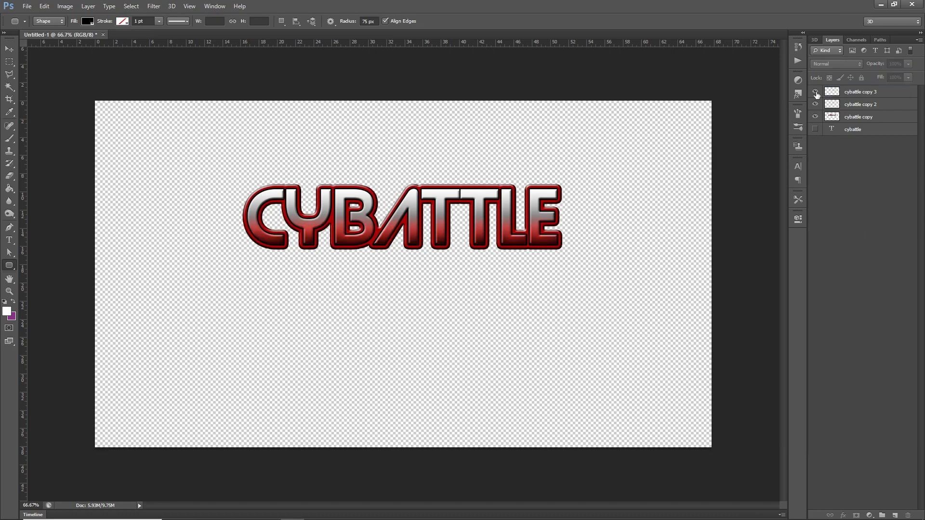
pyautogui.click(815, 92)
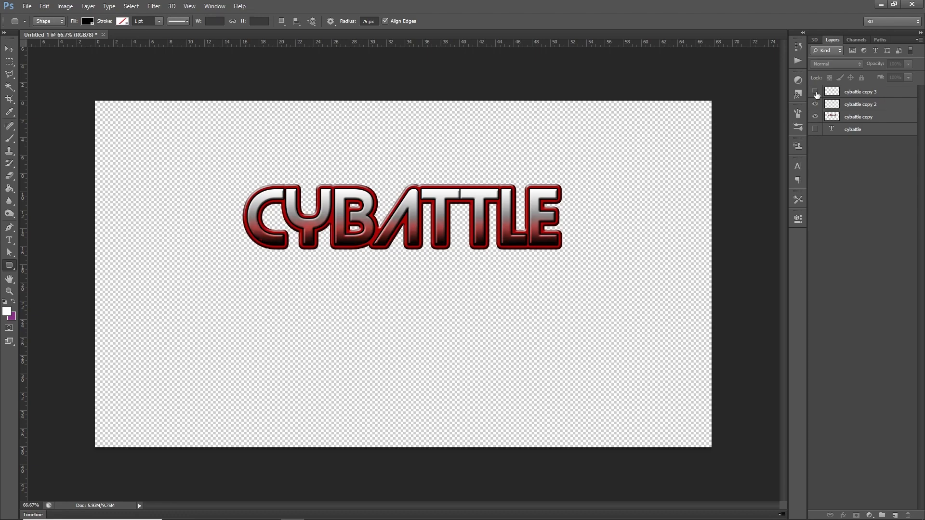
pyautogui.click(815, 92)
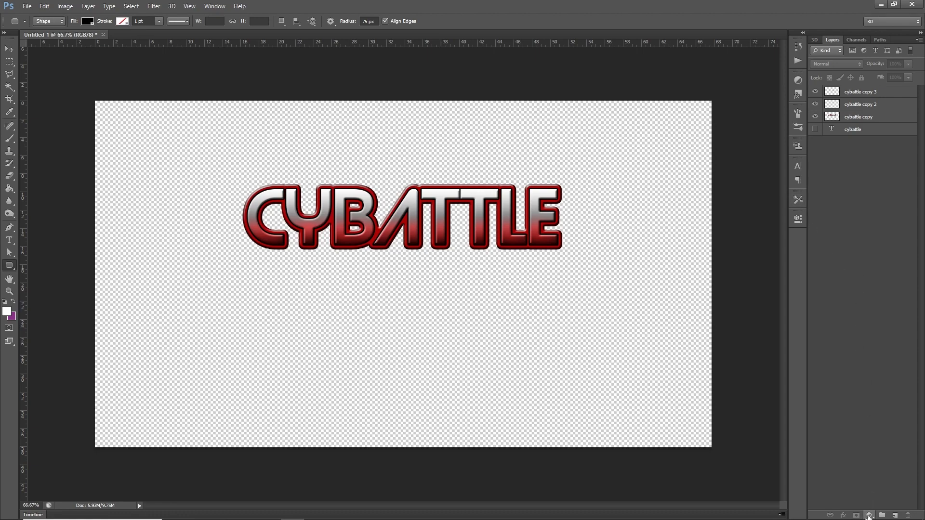
# Step: Add a Color Lookup adjustment layer above the text layers using the Crisp_Winter.look 3D LUT
pyautogui.click(869, 515)
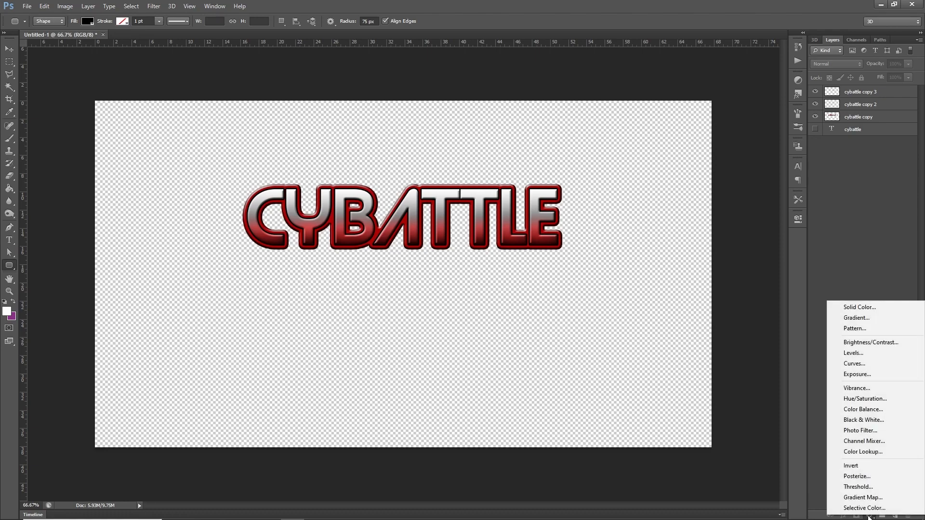
pyautogui.click(878, 451)
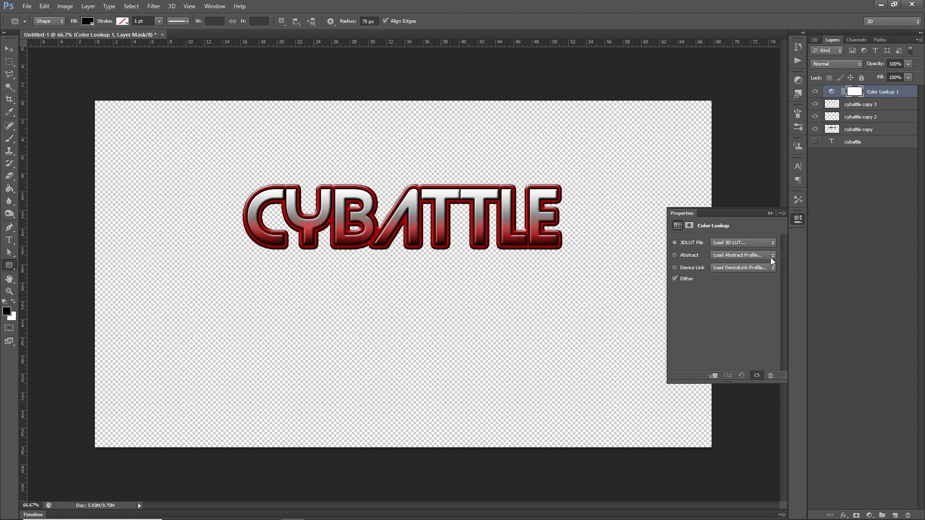
pyautogui.click(746, 242)
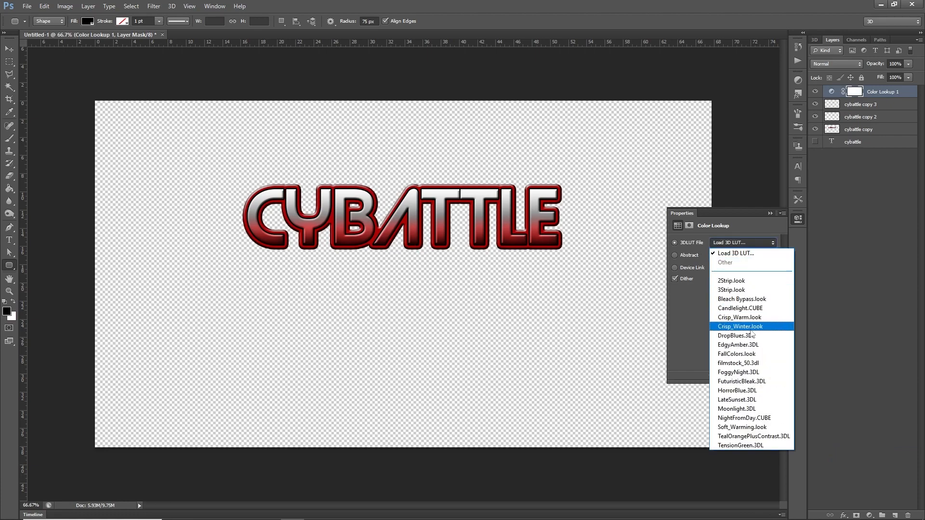
pyautogui.click(743, 327)
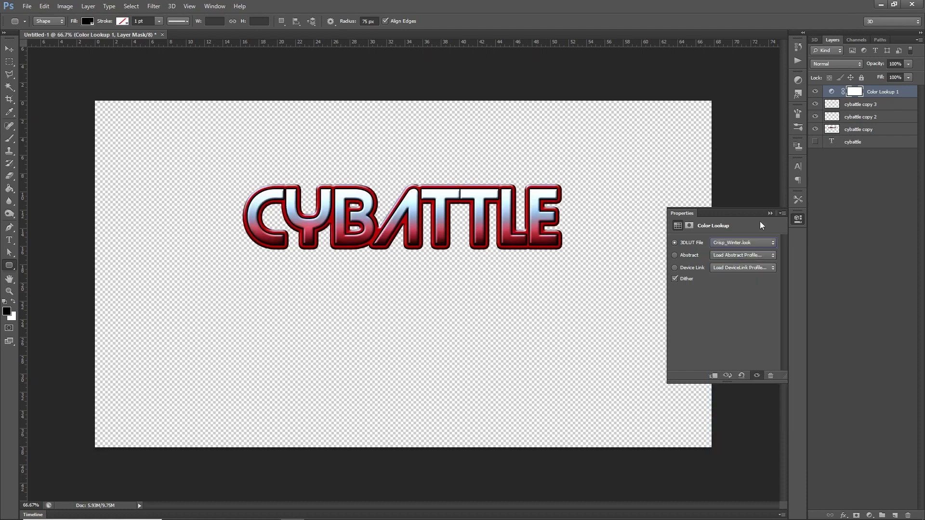
pyautogui.click(769, 213)
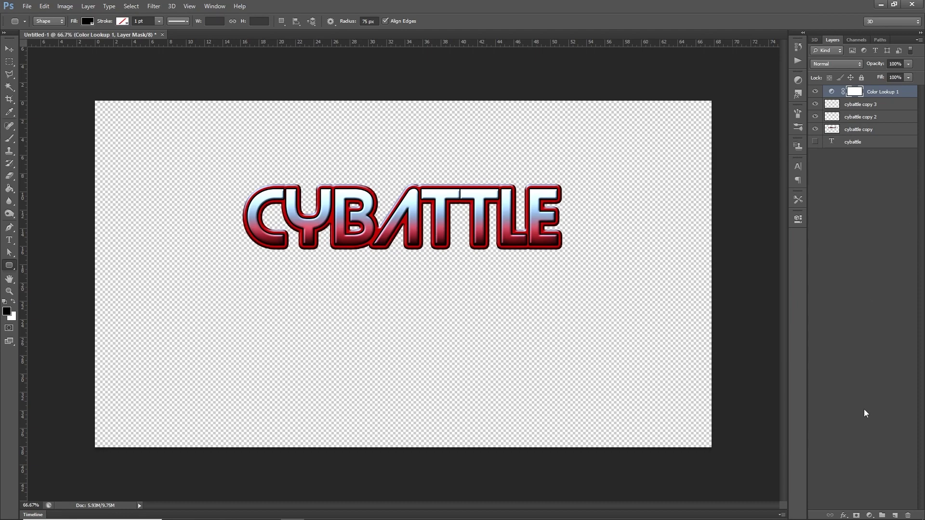
# Step: Add a Brightness/Contrast adjustment layer above the Color Lookup with brightness -27 and contrast 26
pyautogui.click(870, 516)
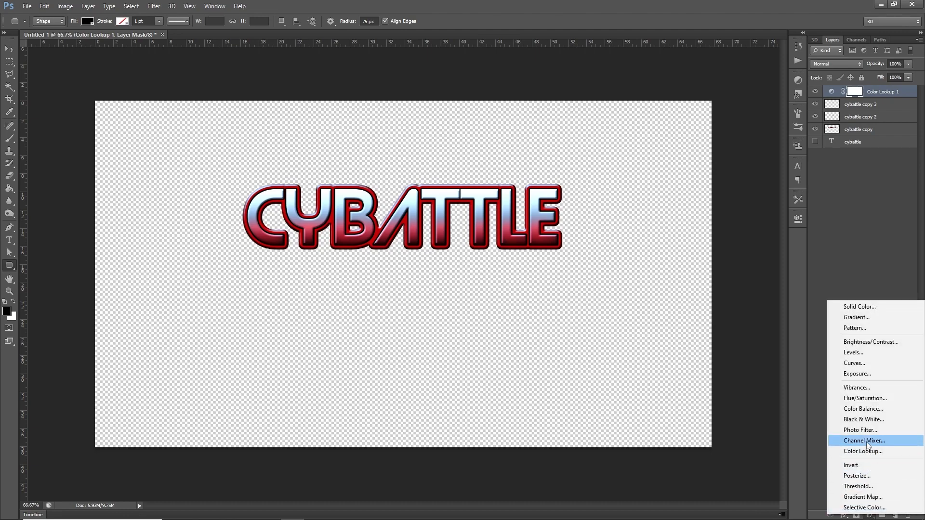
pyautogui.click(871, 342)
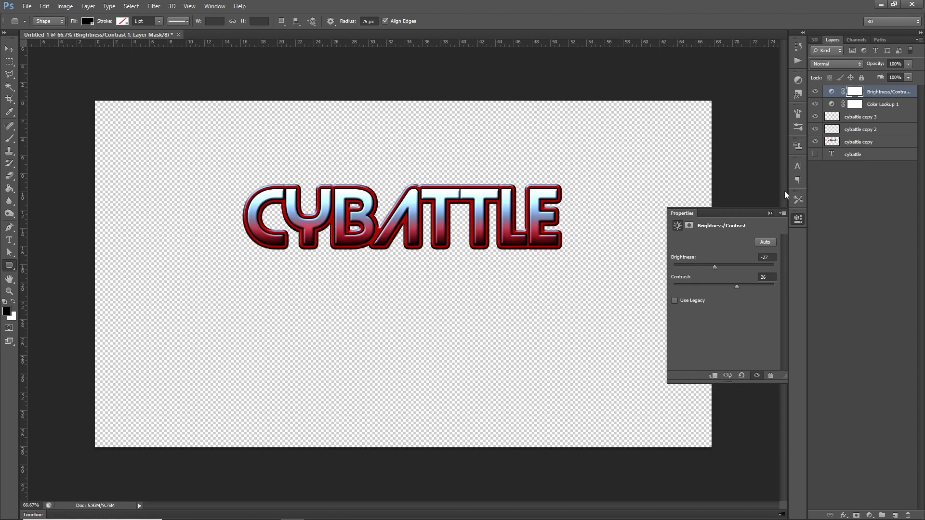
pyautogui.click(770, 213)
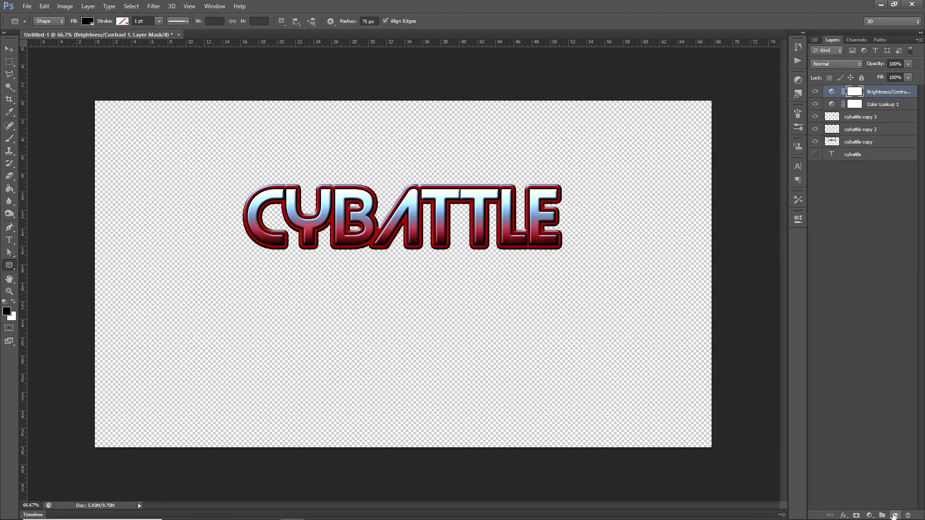
# Step: Create a new layer beneath all the others and fill it with black as the background
pyautogui.click(893, 515)
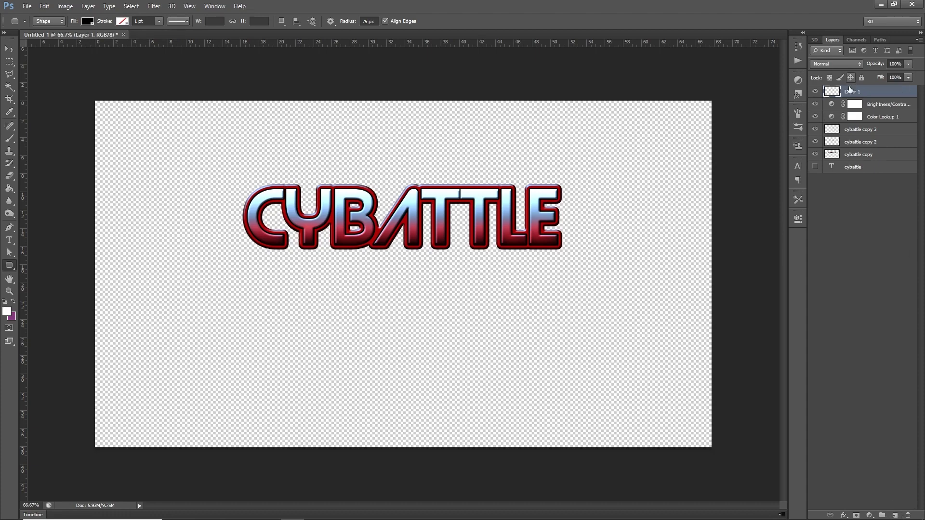
pyautogui.moveTo(850, 89); pyautogui.dragTo(849, 176)
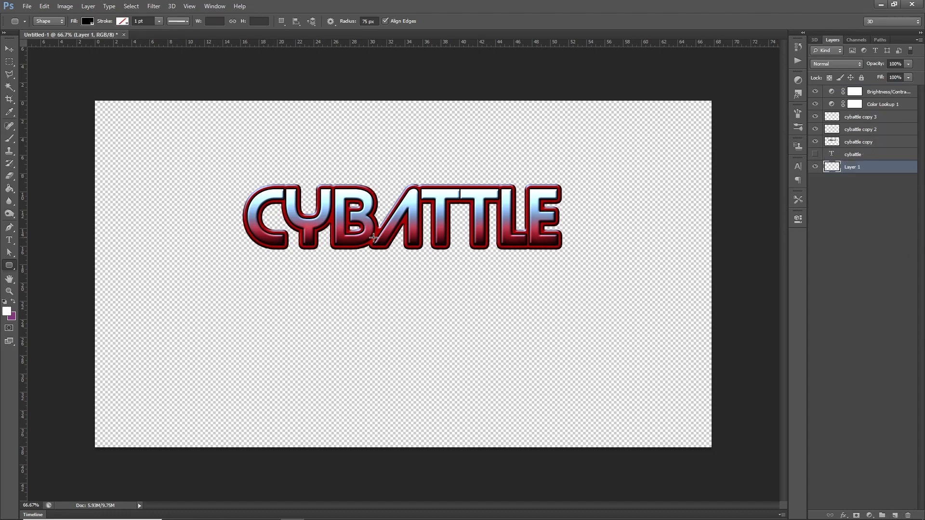
pyautogui.click(7, 189)
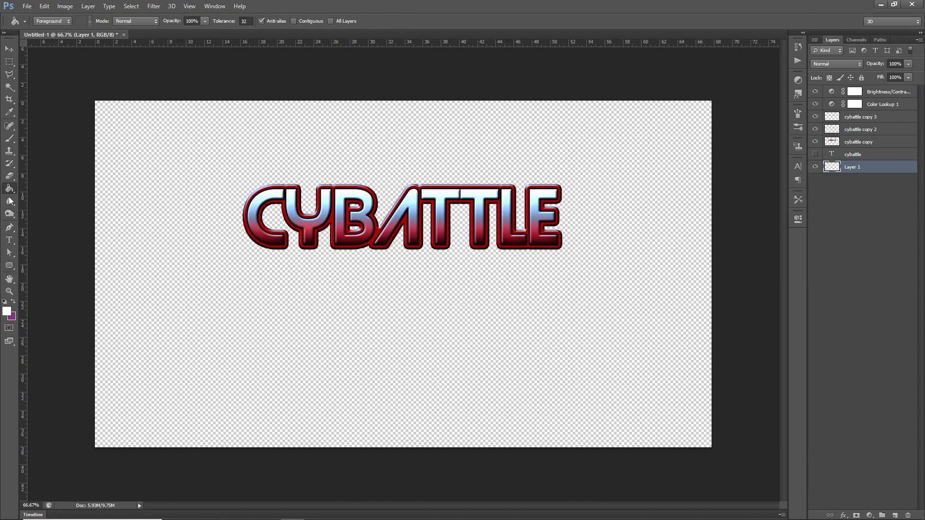
pyautogui.click(7, 311)
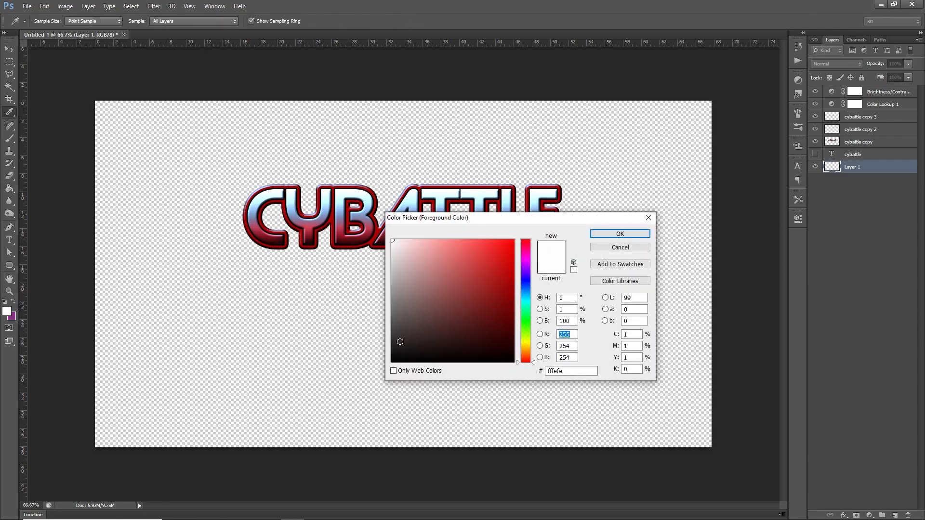
pyautogui.moveTo(400, 341); pyautogui.dragTo(378, 383)
pyautogui.click(620, 234)
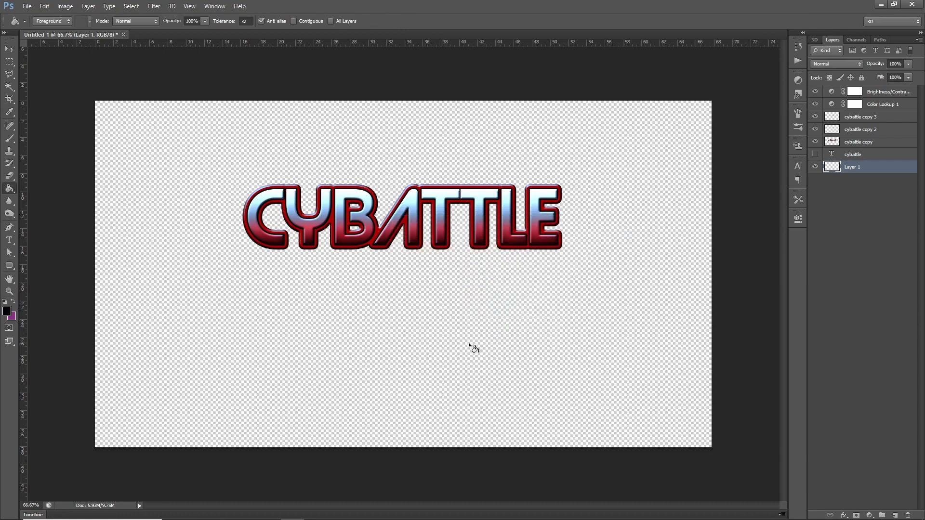
pyautogui.click(467, 343)
pyautogui.click(10, 49)
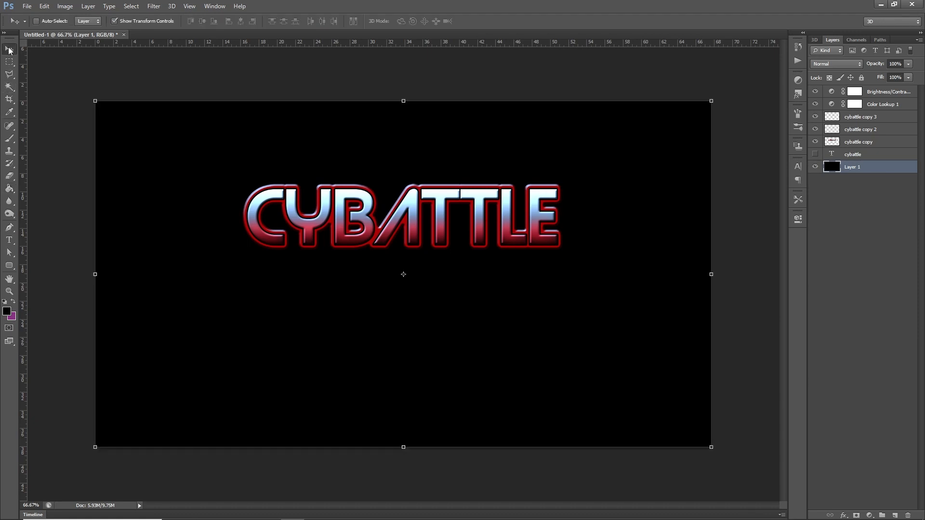
# Step: Move the hidden cybattle text layer to the top of the layer stack and leave no layer selected
pyautogui.click(881, 249)
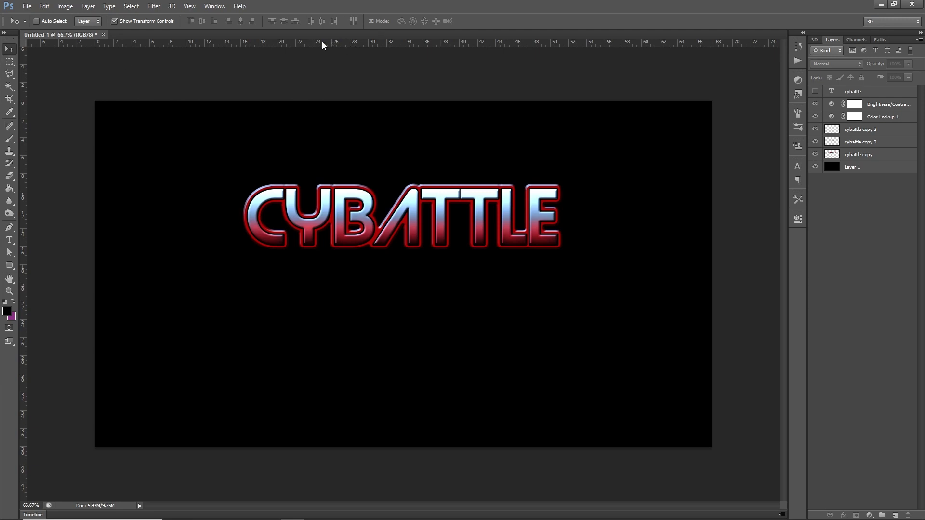
pyautogui.click(189, 6)
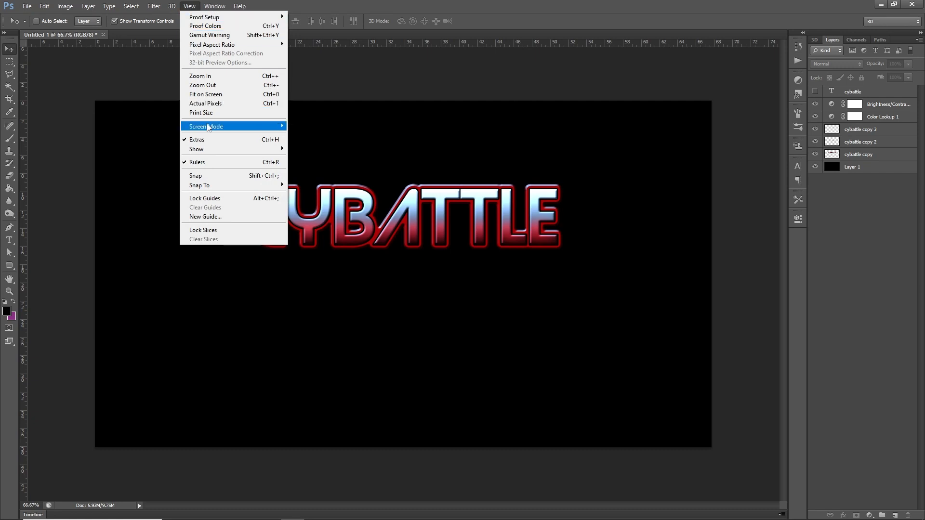
pyautogui.click(212, 164)
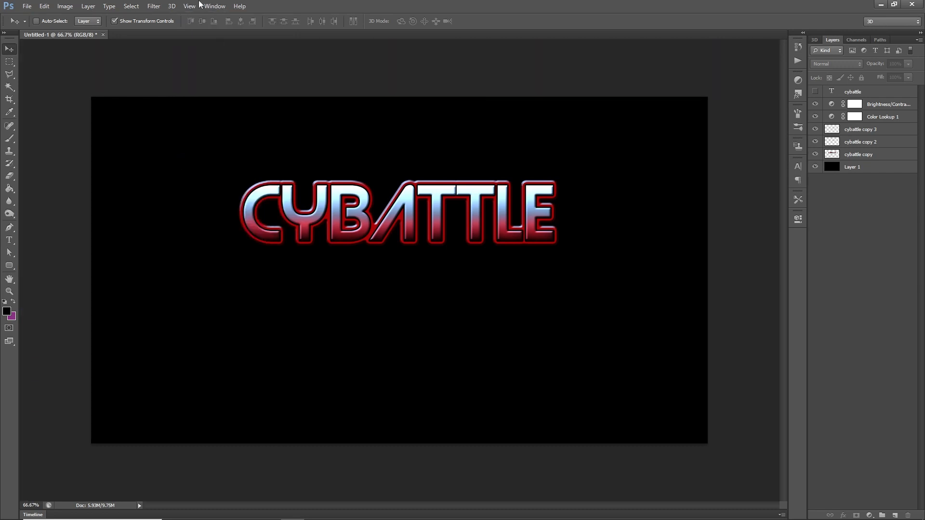
pyautogui.click(187, 8)
pyautogui.click(207, 163)
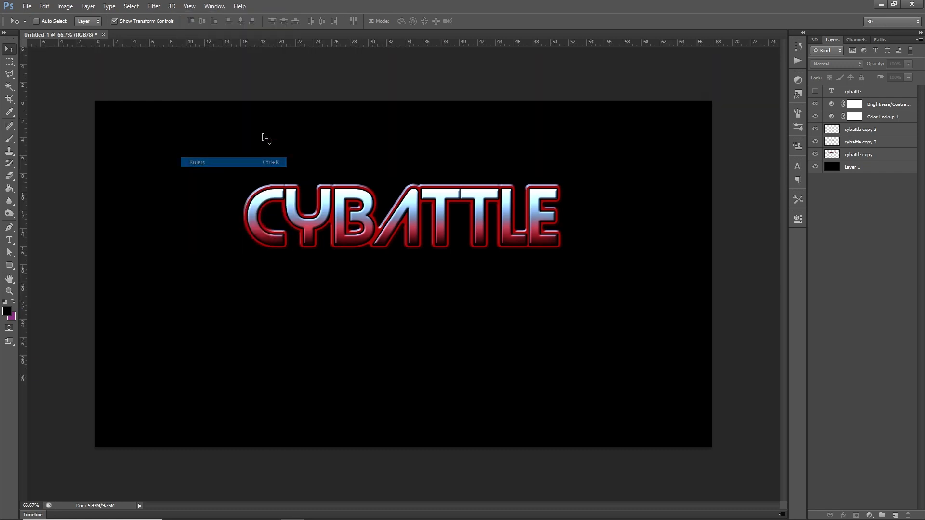
# Step: Frame the CYBATTLE lettering closely with two horizontal and two vertical guides, one along each outer edge
pyautogui.moveTo(372, 42); pyautogui.dragTo(374, 181)
pyautogui.moveTo(367, 42); pyautogui.dragTo(385, 251)
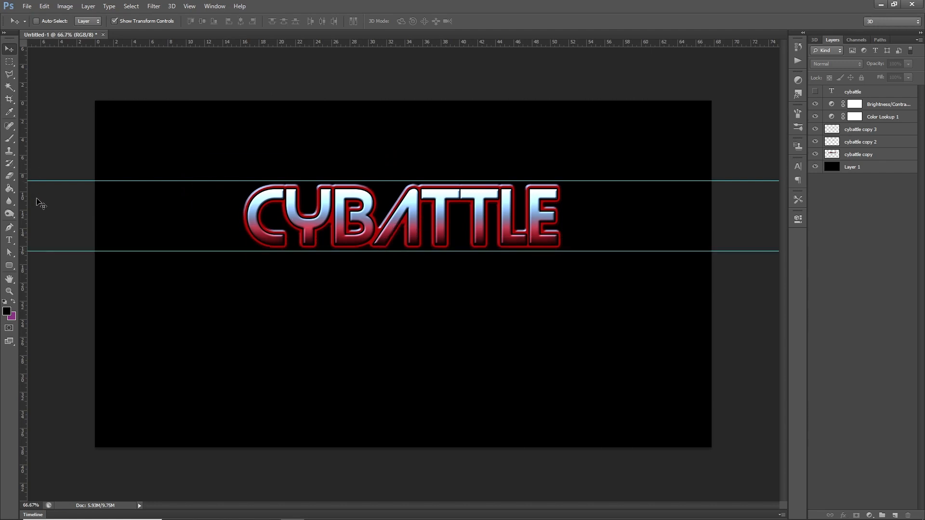
pyautogui.moveTo(26, 213); pyautogui.dragTo(241, 232)
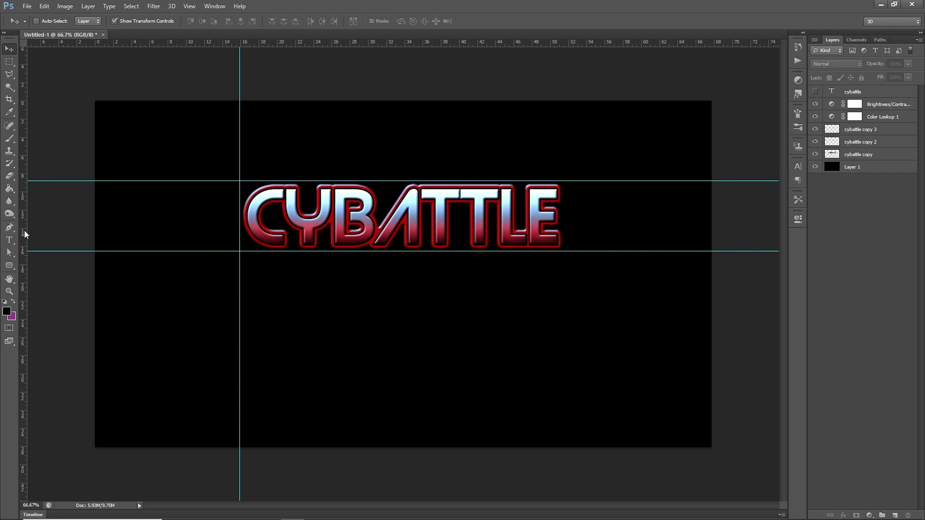
pyautogui.moveTo(24, 230); pyautogui.dragTo(562, 233)
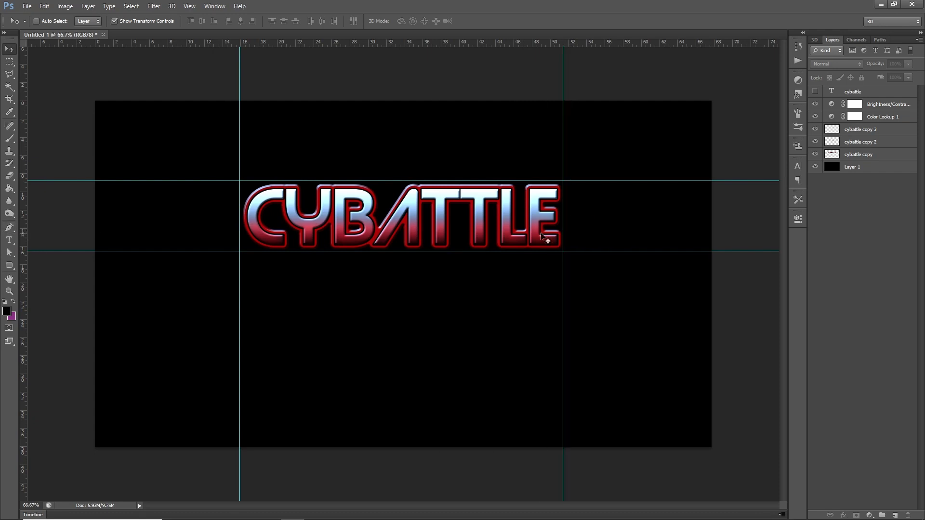
# Step: Make a rectangular marquee selection of the area enclosed by the four guides and crop the canvas to it
pyautogui.click(9, 64)
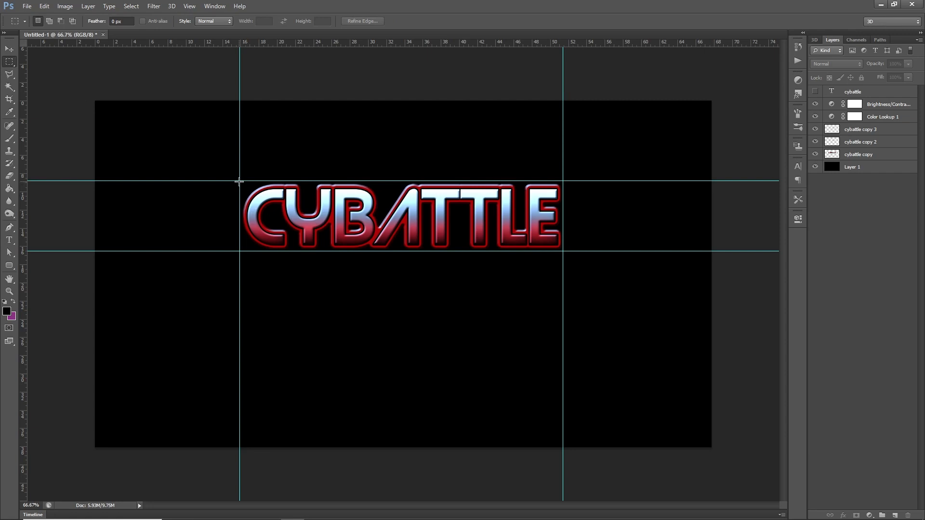
pyautogui.moveTo(240, 181); pyautogui.dragTo(562, 251)
pyautogui.click(65, 7)
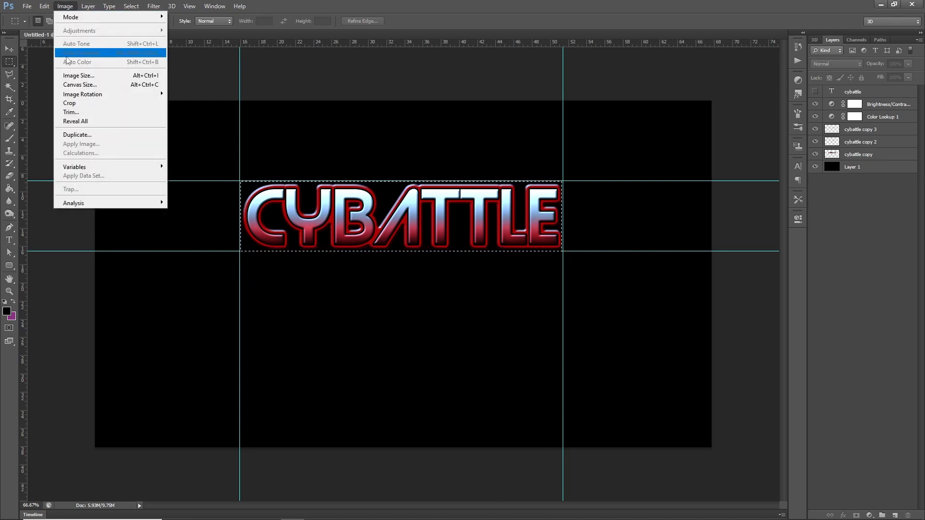
pyautogui.click(77, 103)
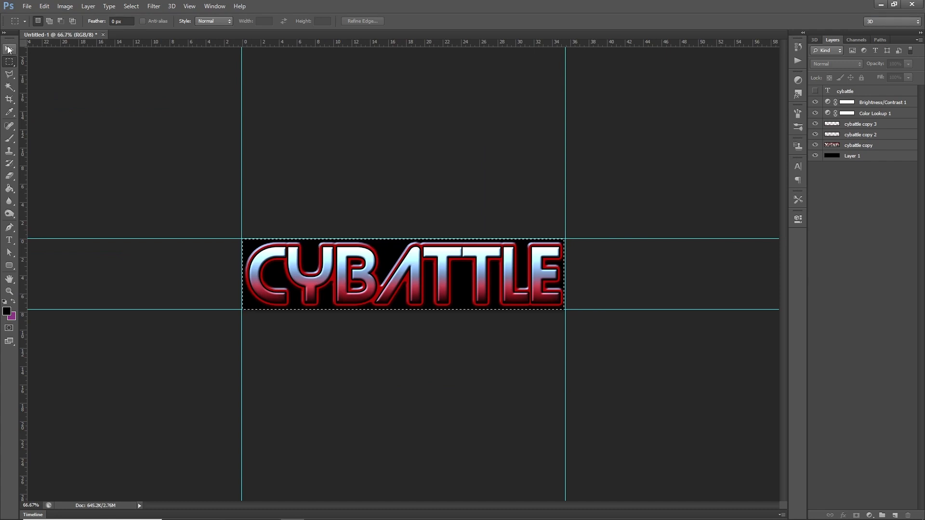
# Step: Clear all guides and deselect the marquee selection around the cropped logo
pyautogui.click(9, 48)
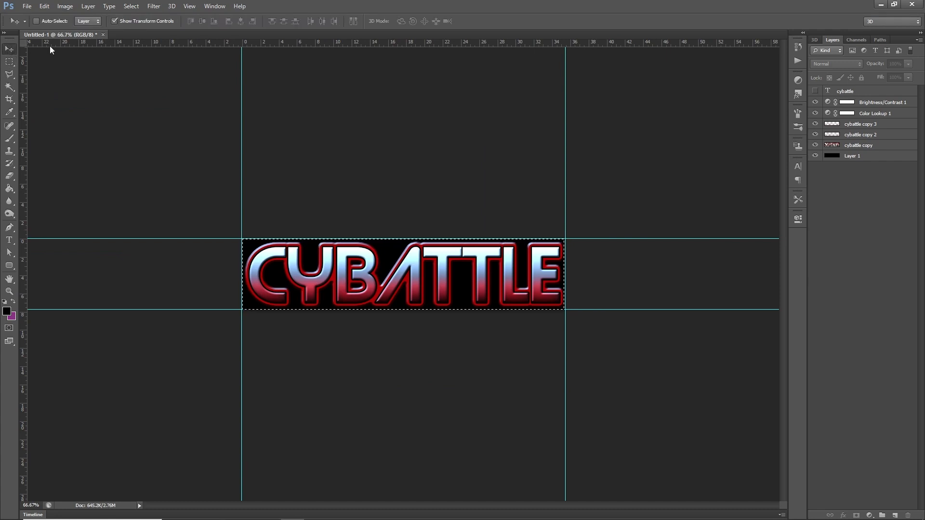
pyautogui.click(190, 6)
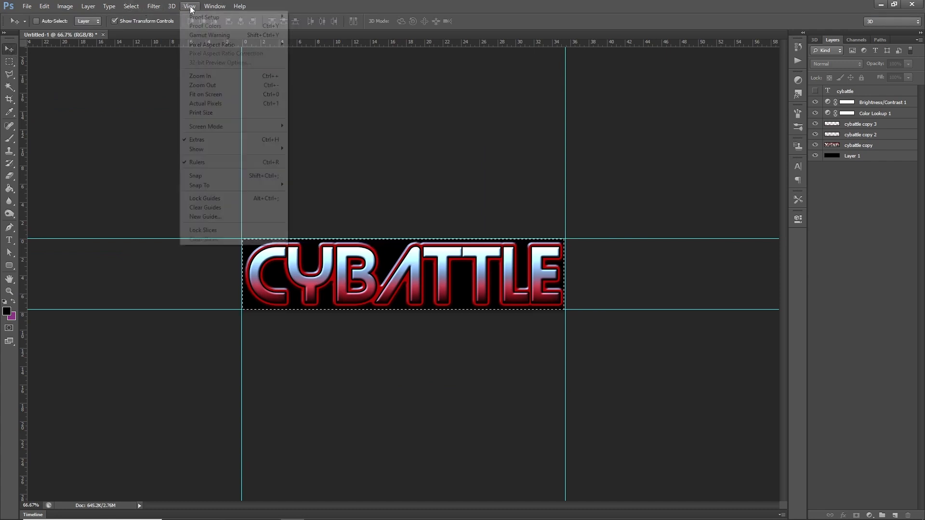
pyautogui.click(214, 208)
pyautogui.click(142, 5)
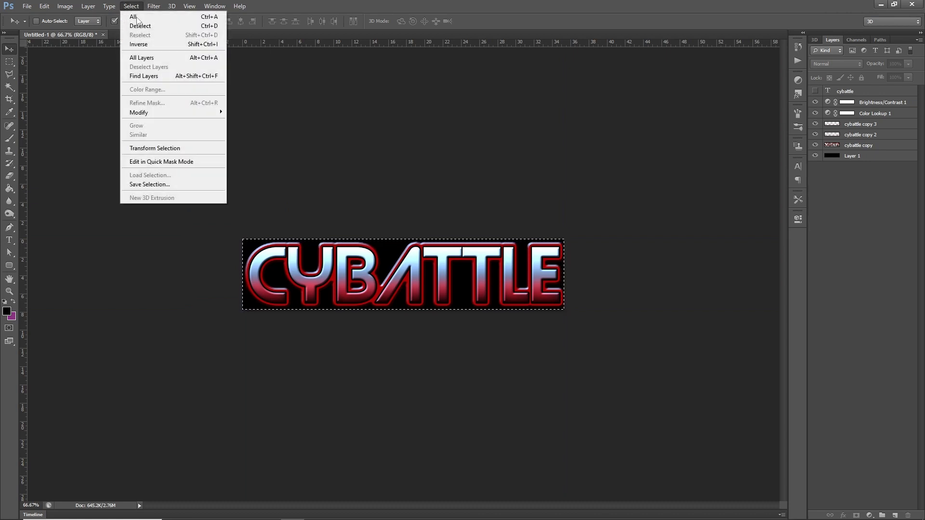
pyautogui.click(146, 25)
# Step: Hide and delete the black background Layer 1, and delete the hidden cybattle text layer
pyautogui.click(815, 156)
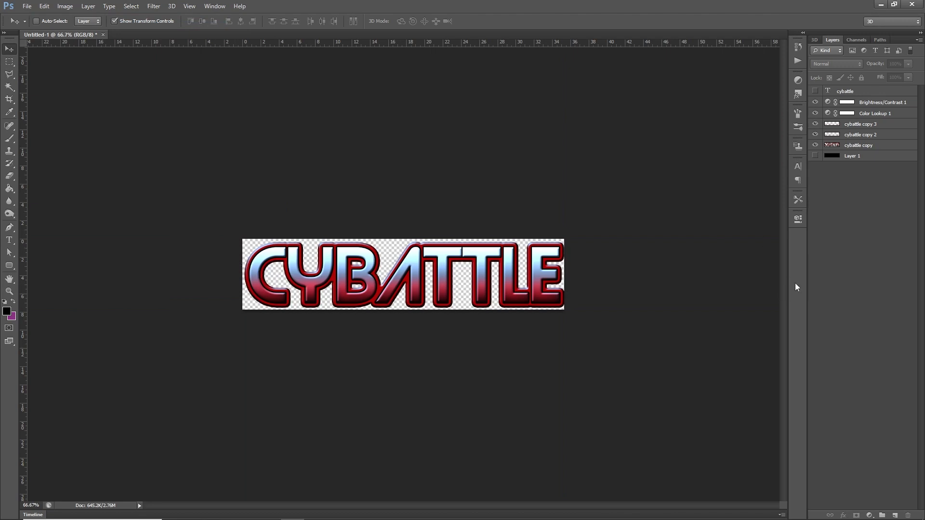
pyautogui.moveTo(847, 157); pyautogui.dragTo(908, 515)
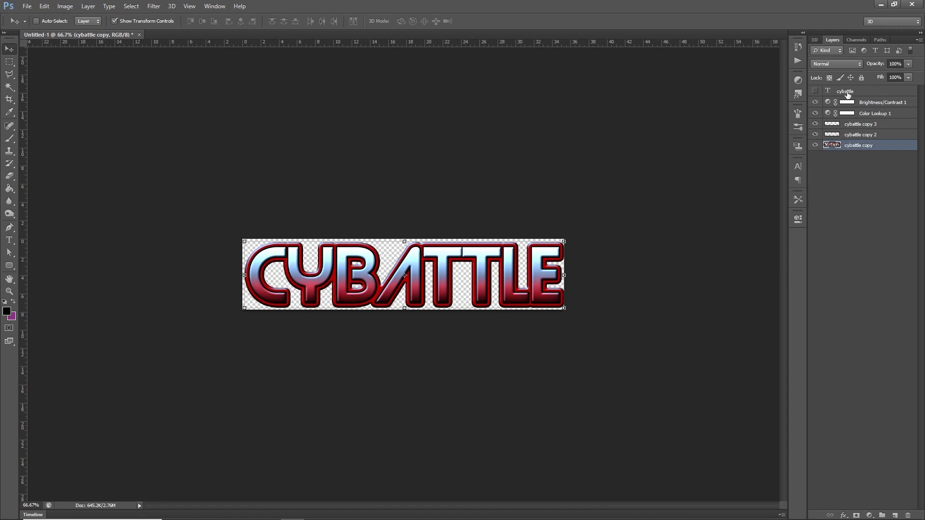
pyautogui.moveTo(847, 94); pyautogui.dragTo(909, 516)
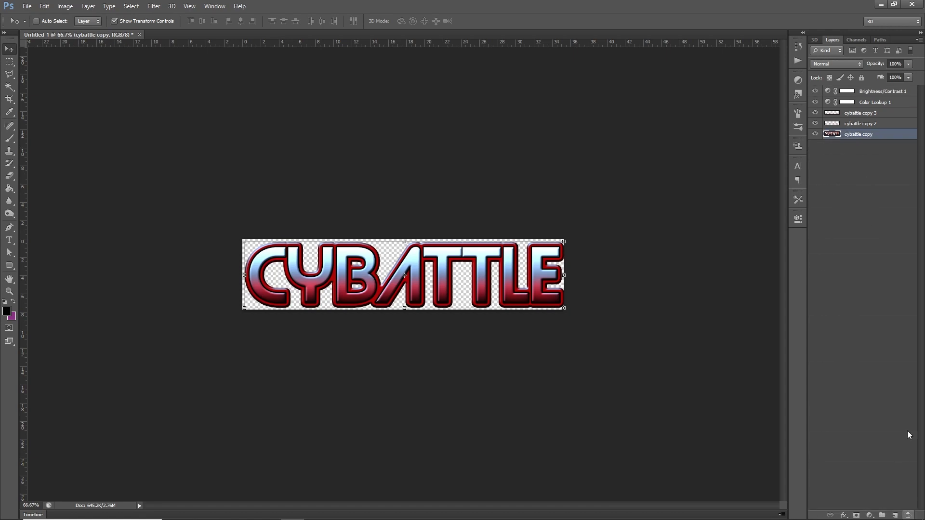
# Step: Merge all remaining layers, from Brightness/Contrast 1 down to cybattle copy, into one layer and leave it deselected
pyautogui.click(869, 92)
pyautogui.keyDown('shift'); pyautogui.click(864, 135); pyautogui.keyUp('shift')
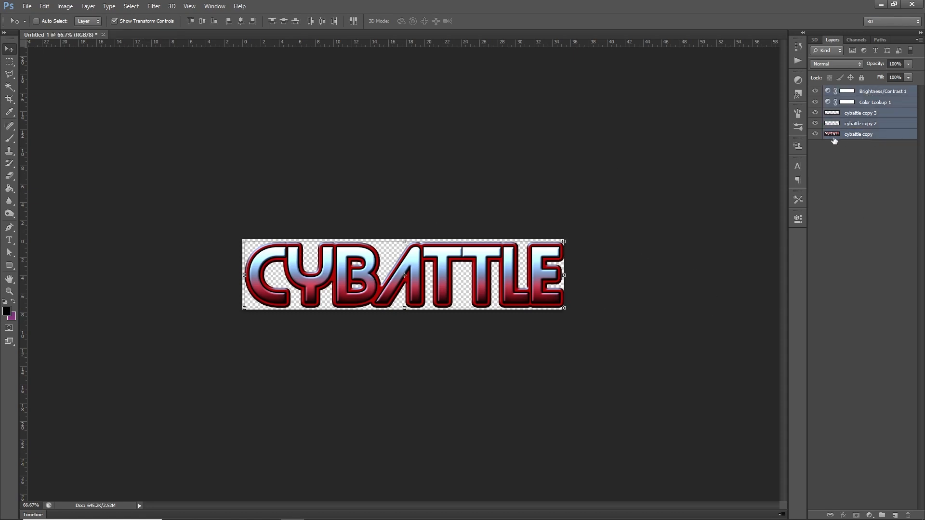
pyautogui.rightClick(865, 136)
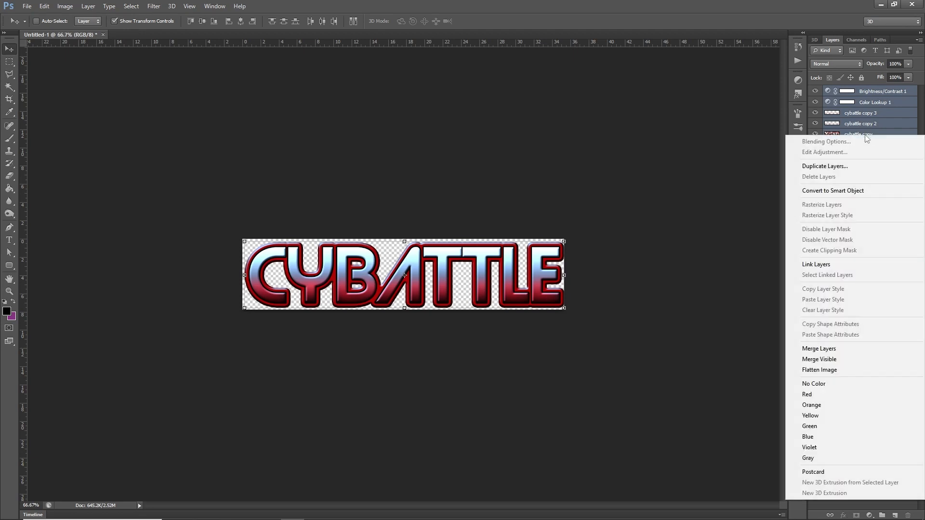
pyautogui.click(832, 350)
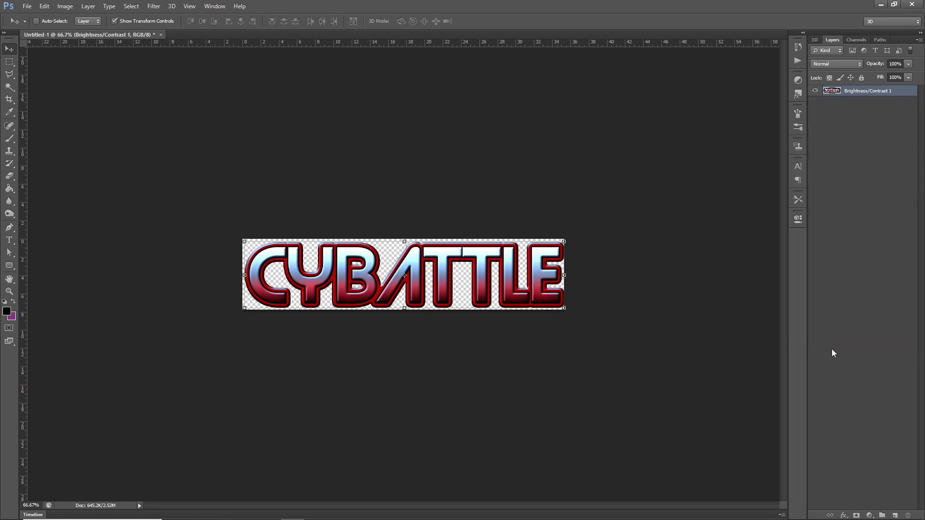
pyautogui.click(881, 185)
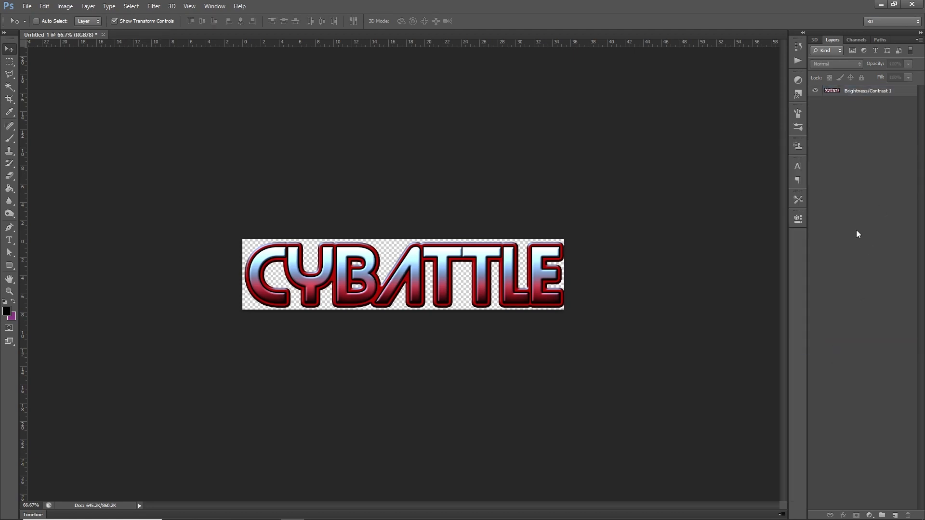
pyautogui.click(27, 7)
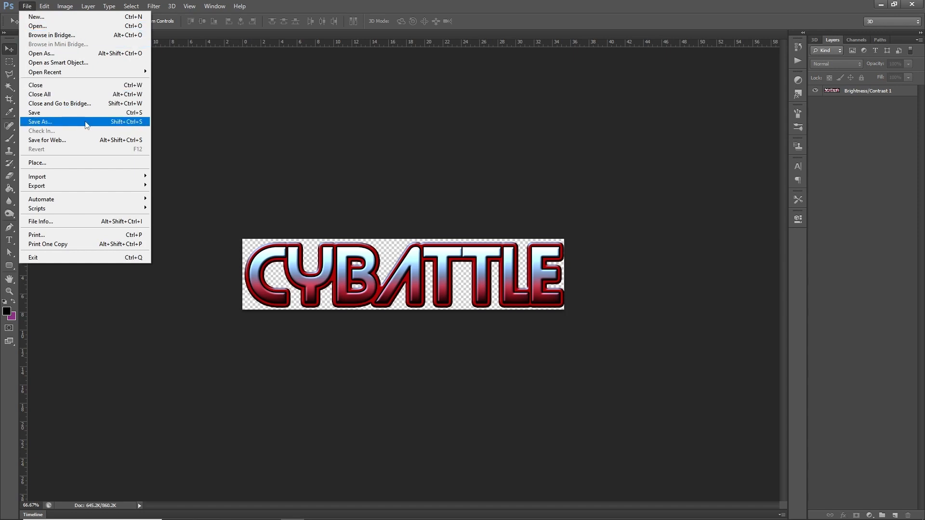
pyautogui.click(627, 282)
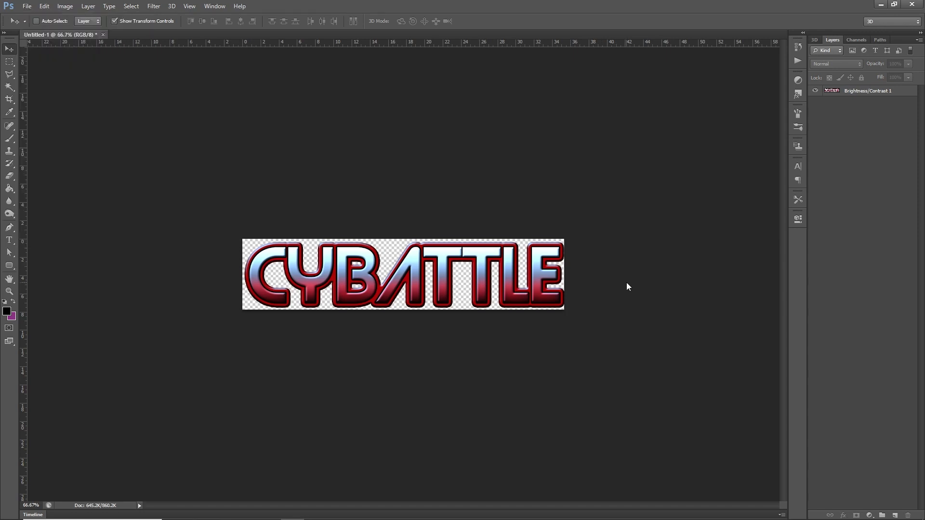